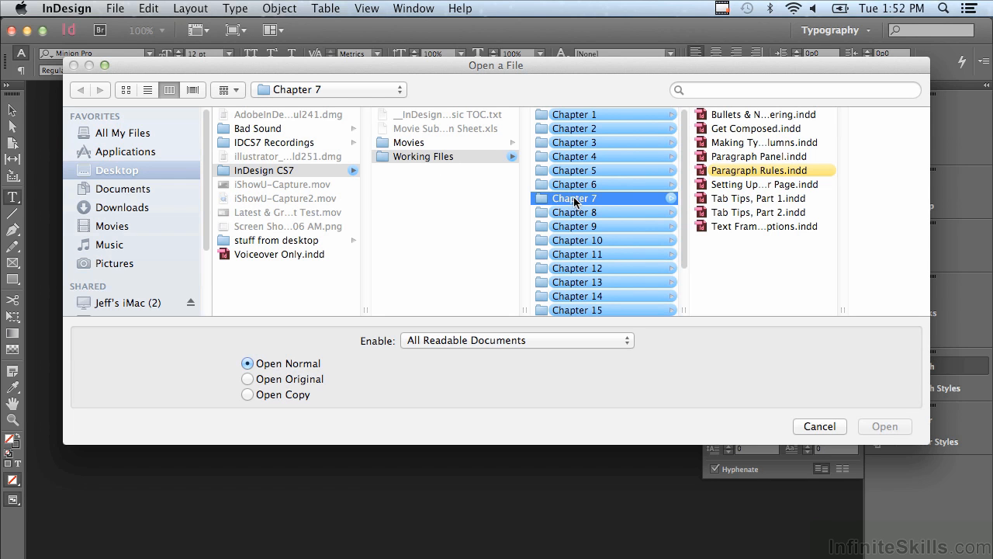
# Open Paragraph Rules.indd from the Chapter 7 folder and zoom in on the pull quote and the Subhead In Rule heading.
pyautogui.click(749, 174)
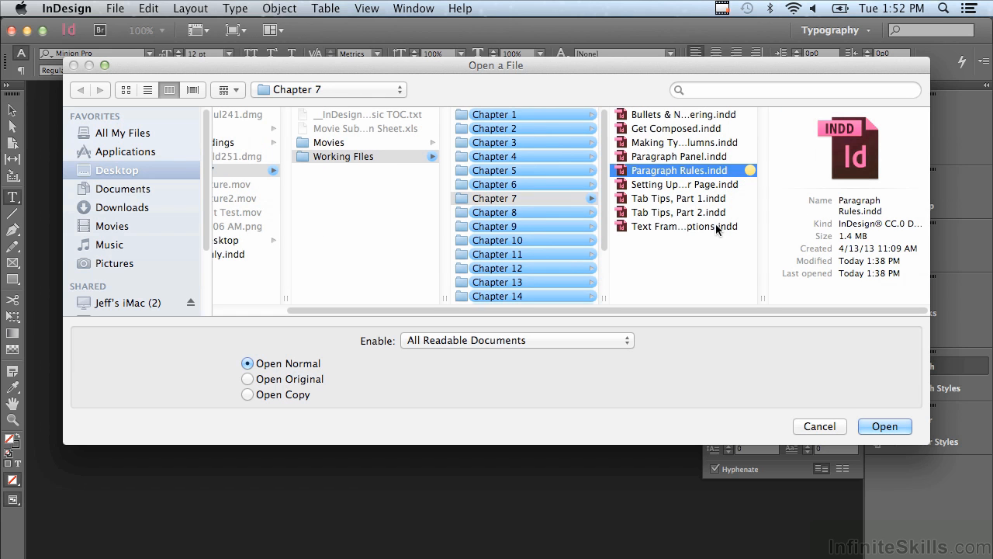
pyautogui.click(885, 427)
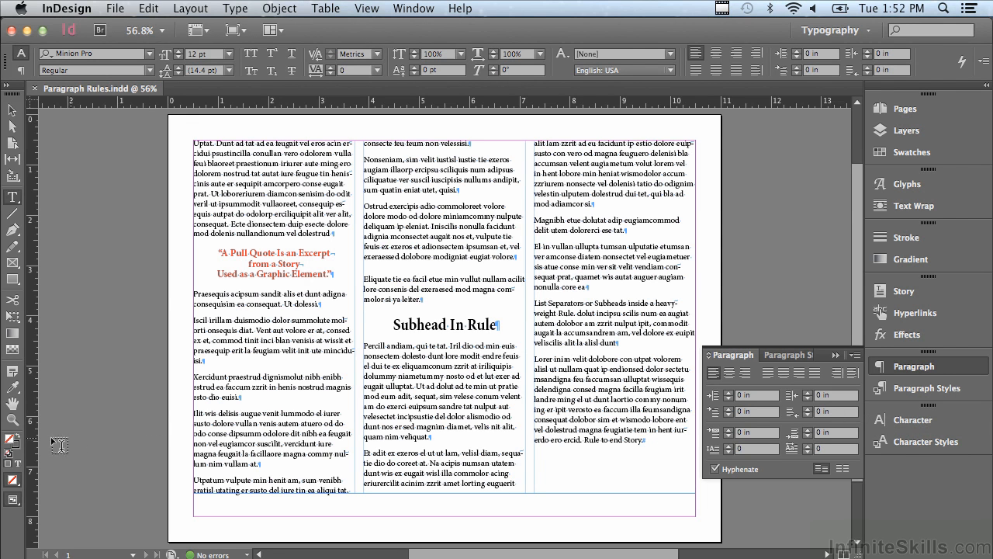
pyautogui.click(11, 420)
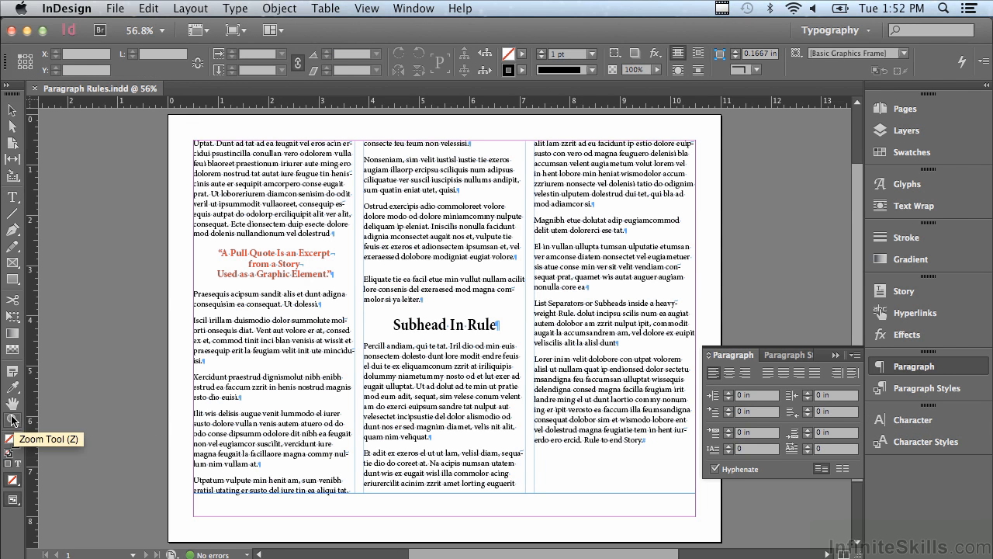
pyautogui.moveTo(186, 241); pyautogui.dragTo(572, 339)
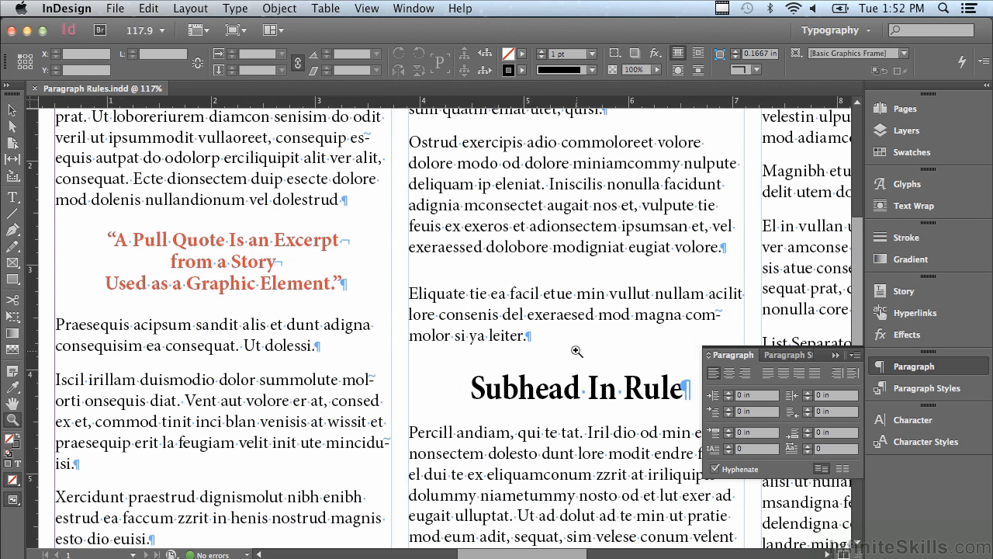
# Turn on a Rule Above for the red pull quote paragraph and set its weight to 2 pt.
pyautogui.click(14, 201)
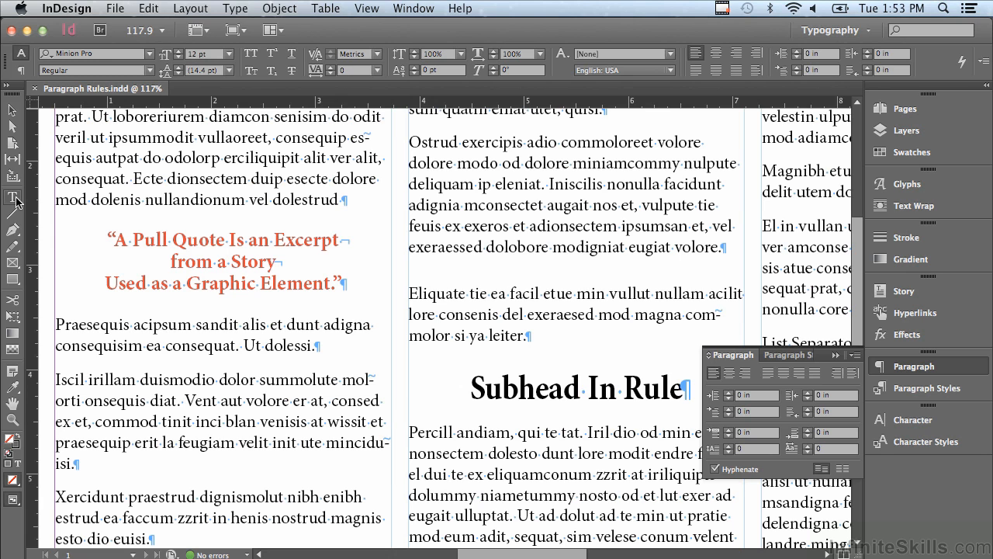
pyautogui.click(15, 201)
pyautogui.click(208, 242)
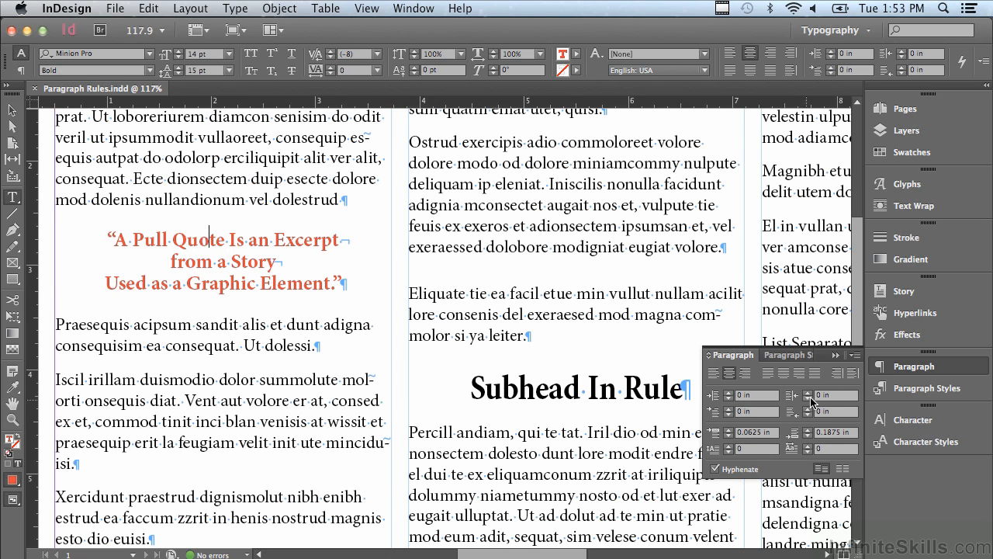
pyautogui.click(853, 356)
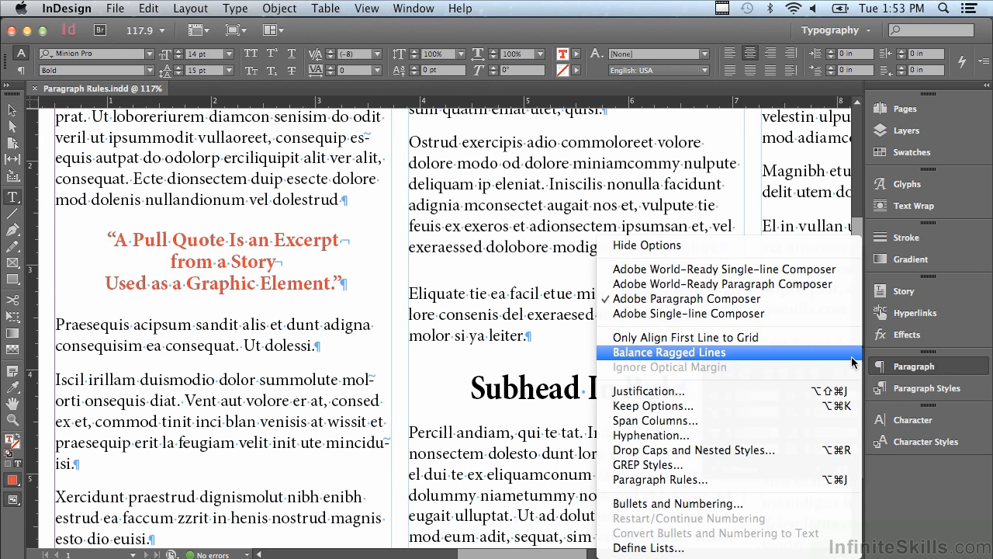
pyautogui.click(767, 479)
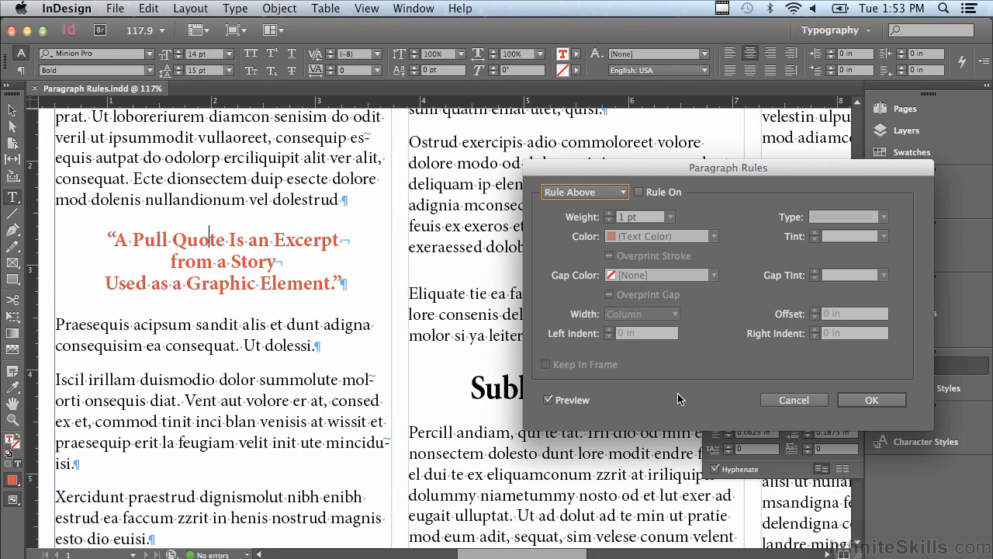
pyautogui.click(585, 199)
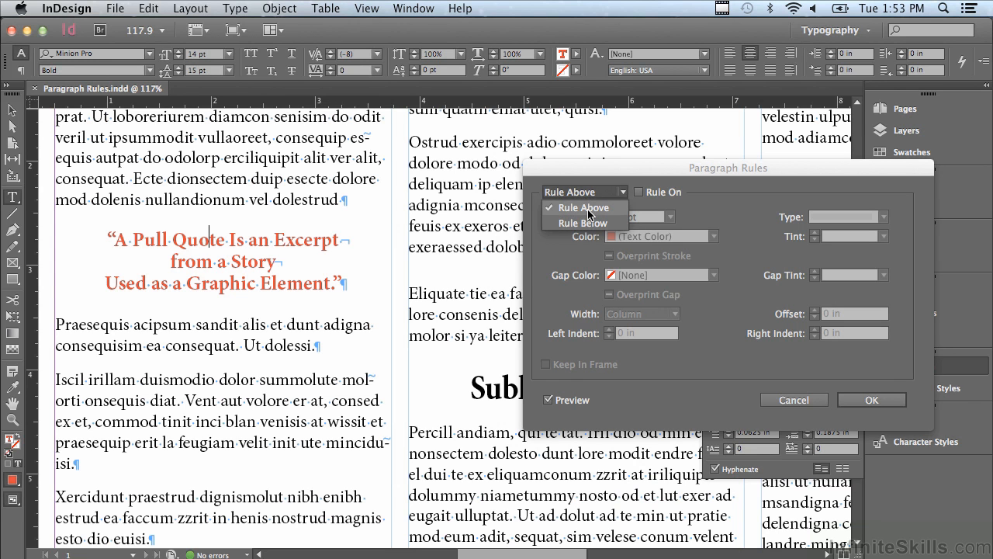
pyautogui.click(587, 209)
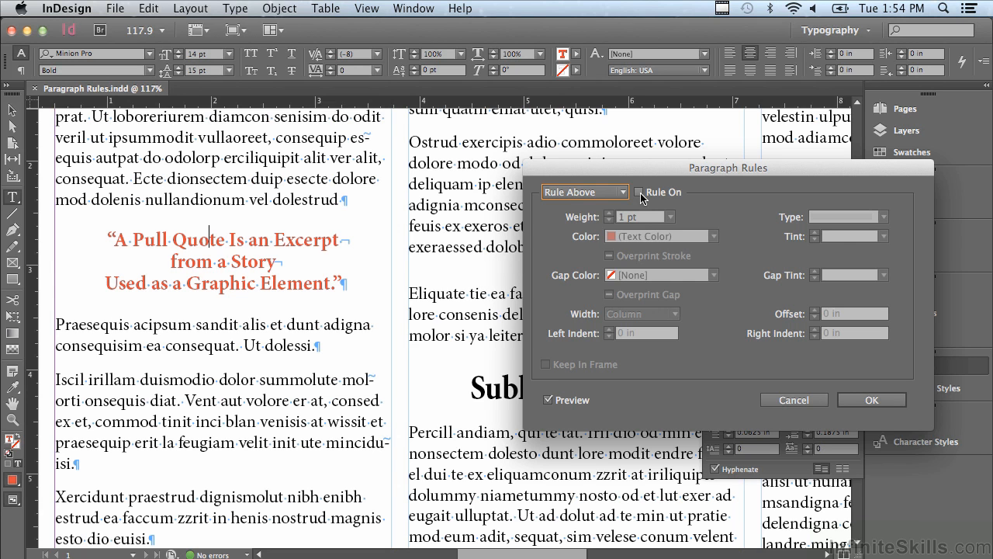
pyautogui.click(640, 194)
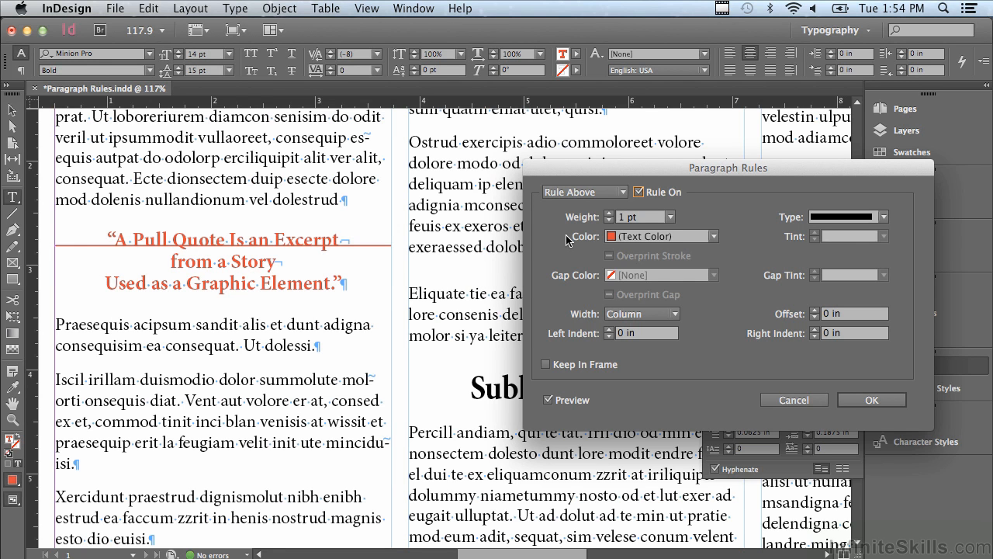
pyautogui.click(610, 214)
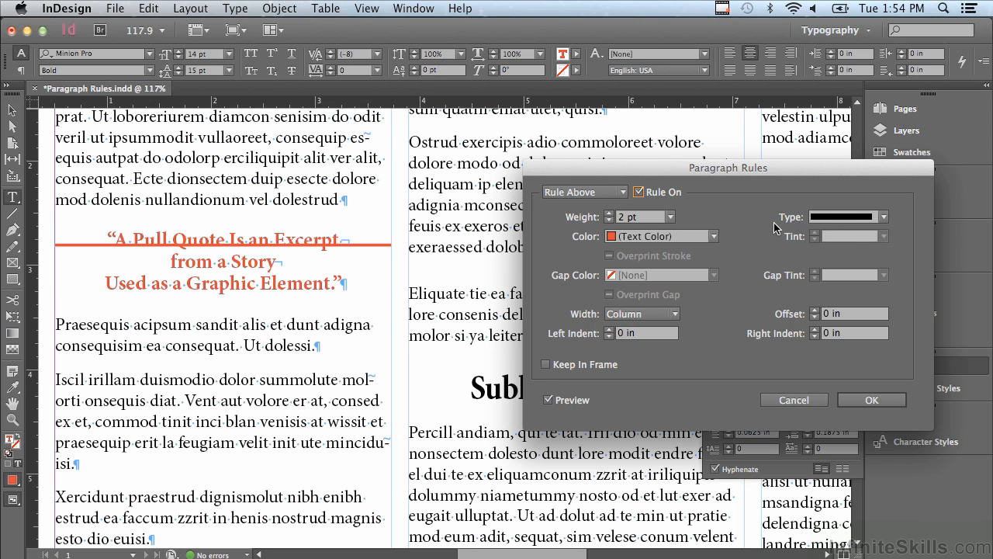
# Style the rule above as Japanese Dots with gap color C=0 M=0 Y=100 K=0 and a 50% gap tint.
pyautogui.click(833, 223)
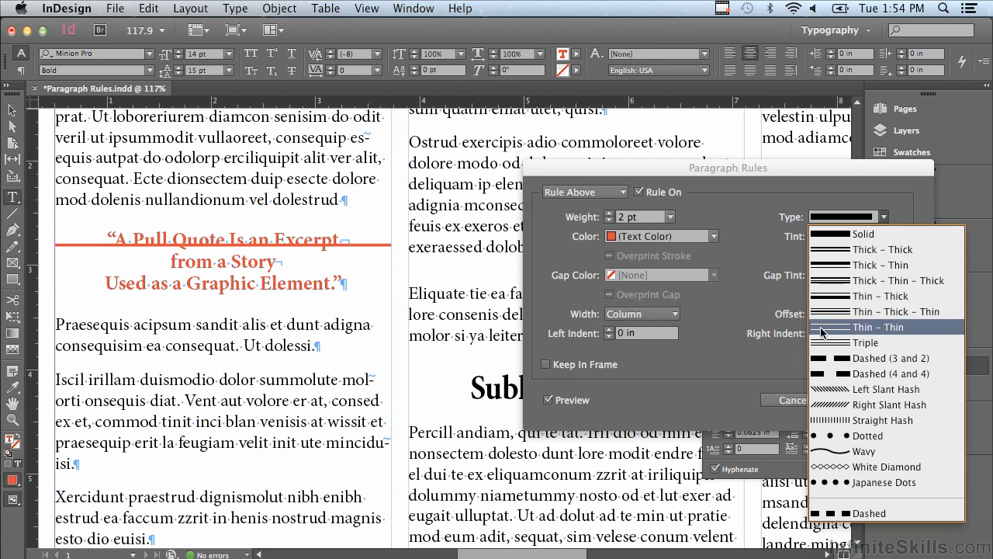
pyautogui.click(821, 486)
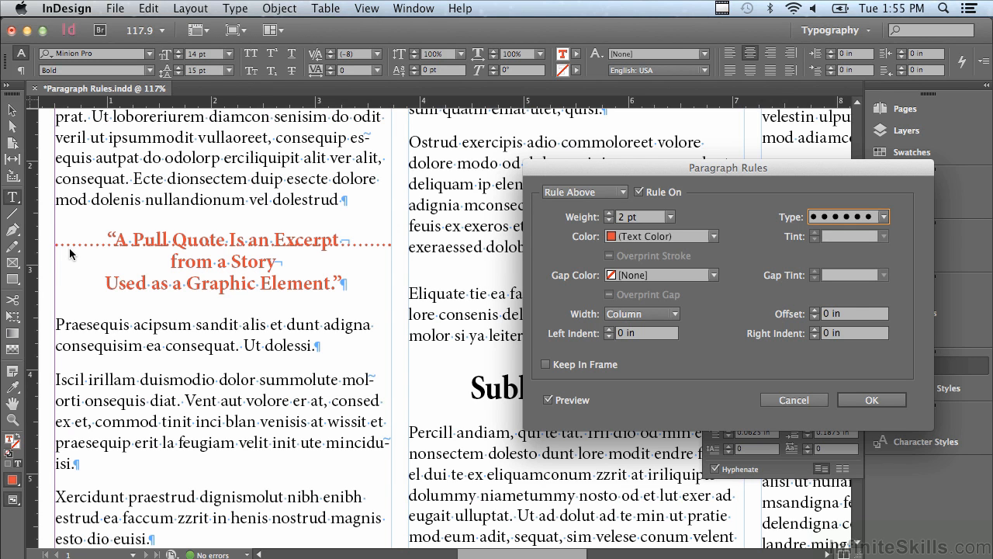
pyautogui.click(612, 276)
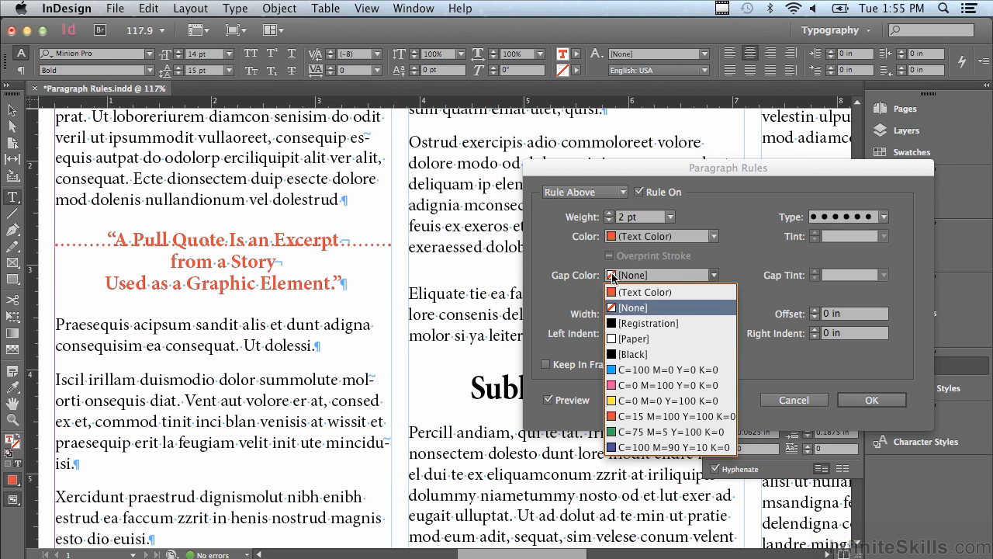
pyautogui.click(620, 401)
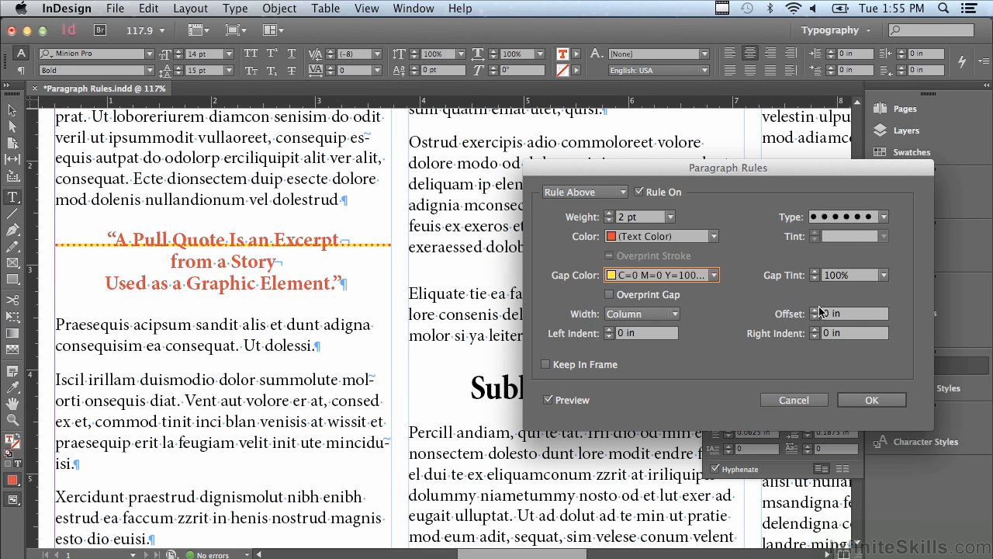
pyautogui.click(884, 275)
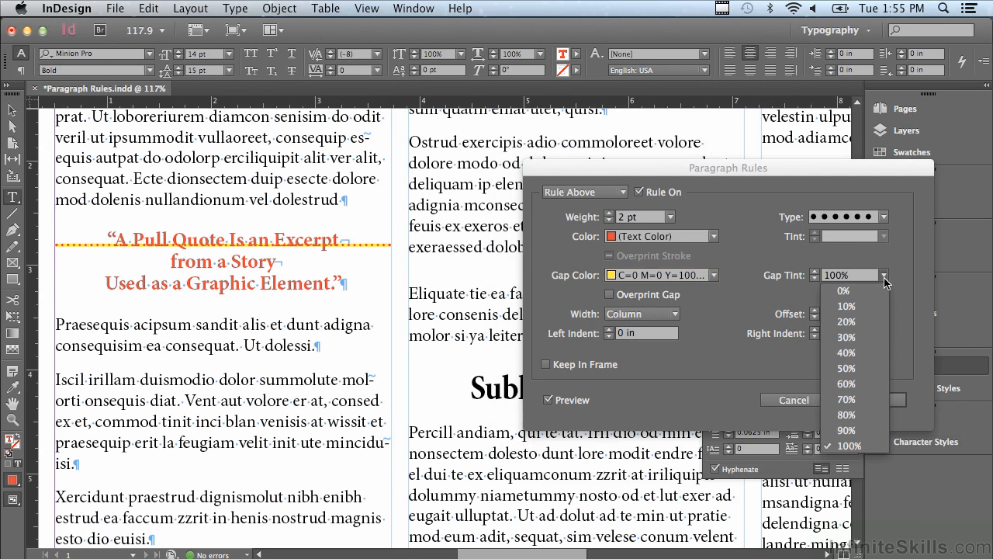
pyautogui.click(870, 366)
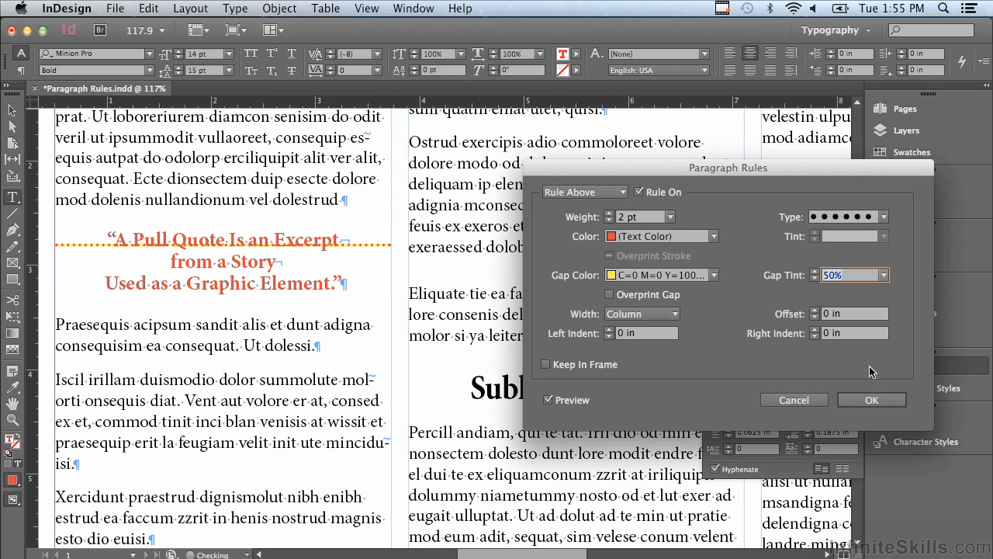
# Reset the rule above to gap tint 100%, gap color [None] and the Solid type.
pyautogui.click(884, 275)
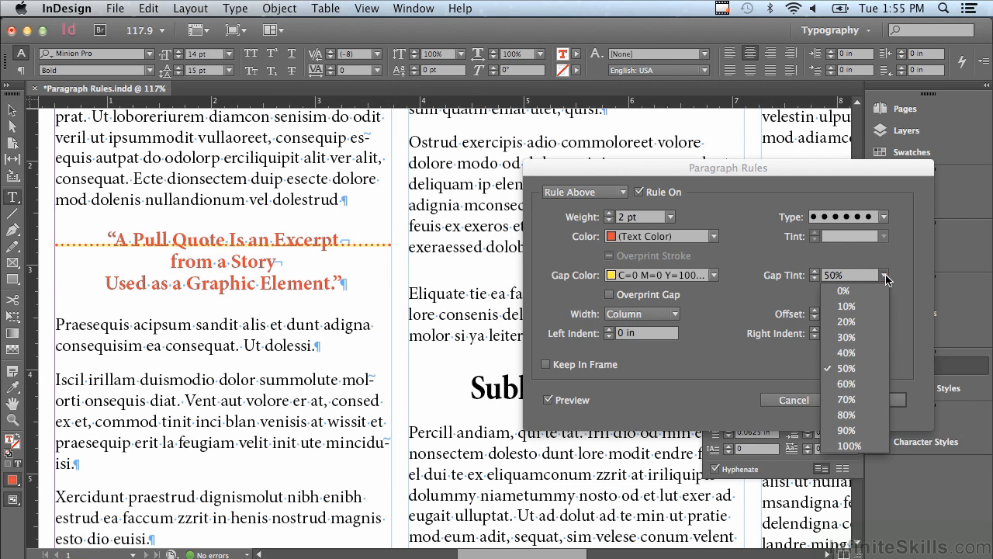
pyautogui.click(857, 444)
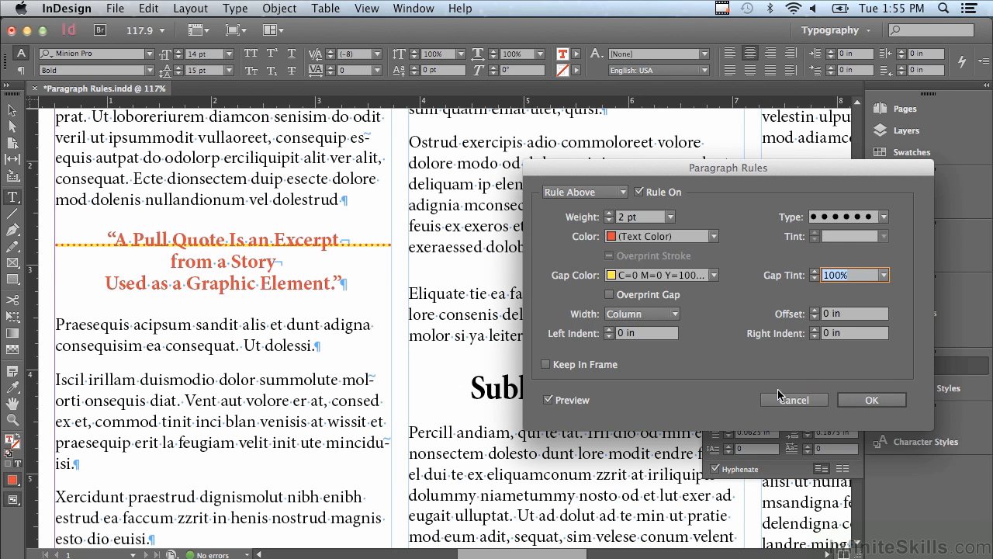
pyautogui.click(645, 277)
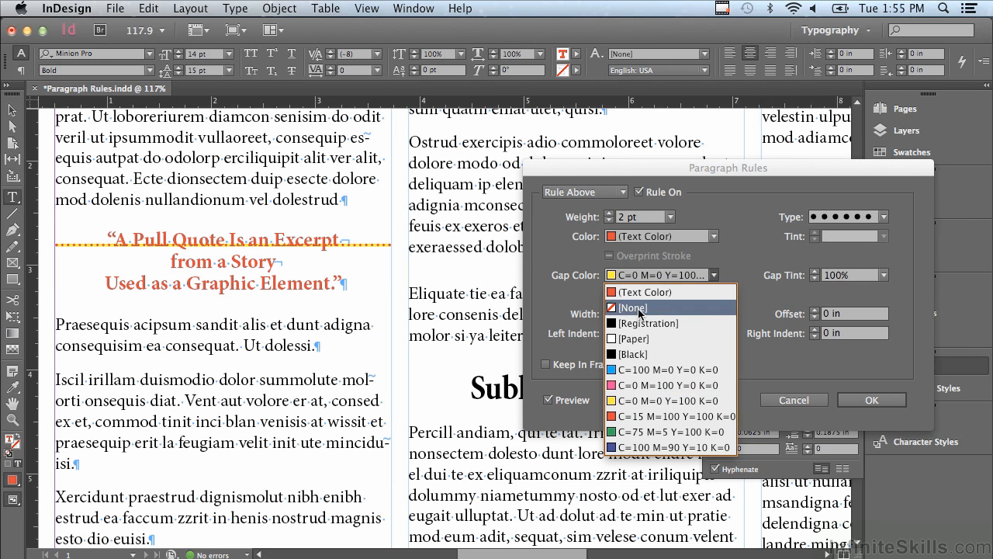
pyautogui.click(637, 308)
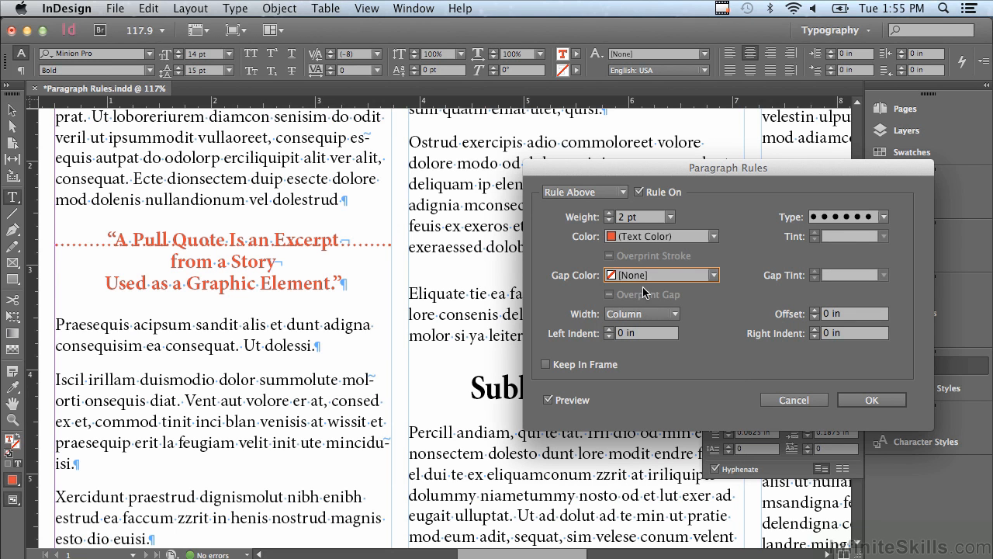
pyautogui.click(835, 221)
pyautogui.click(834, 239)
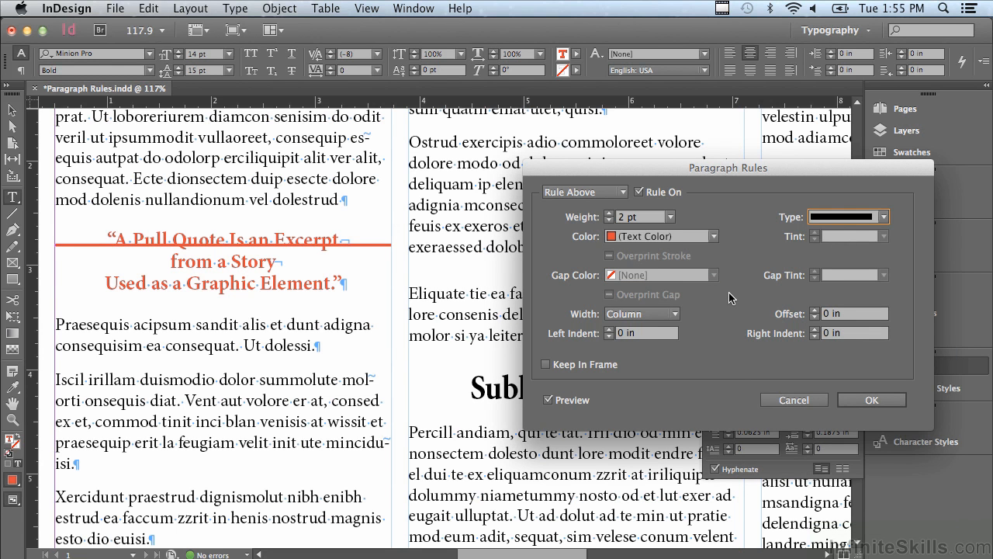
# Try the Text width for the rule above and return it to Column.
pyautogui.click(614, 315)
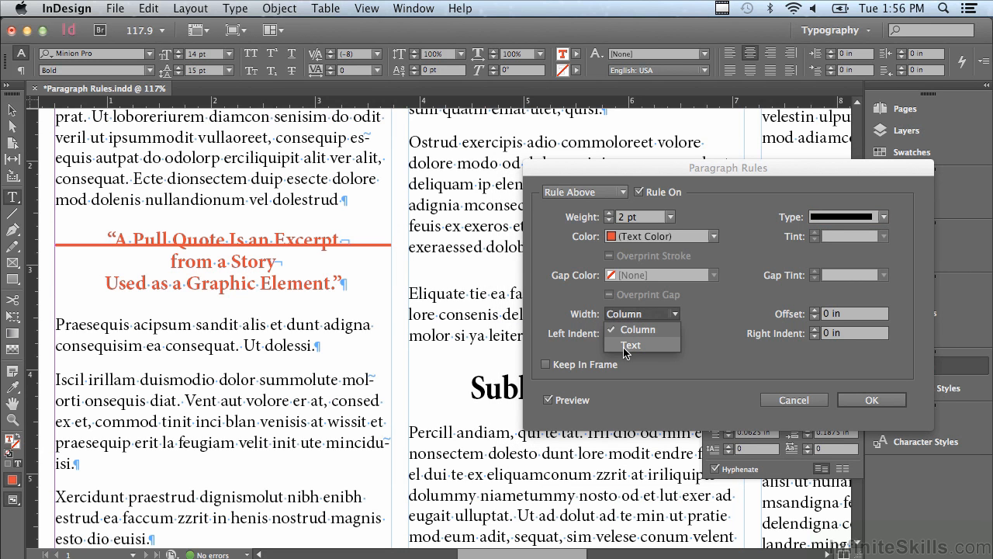
pyautogui.click(625, 346)
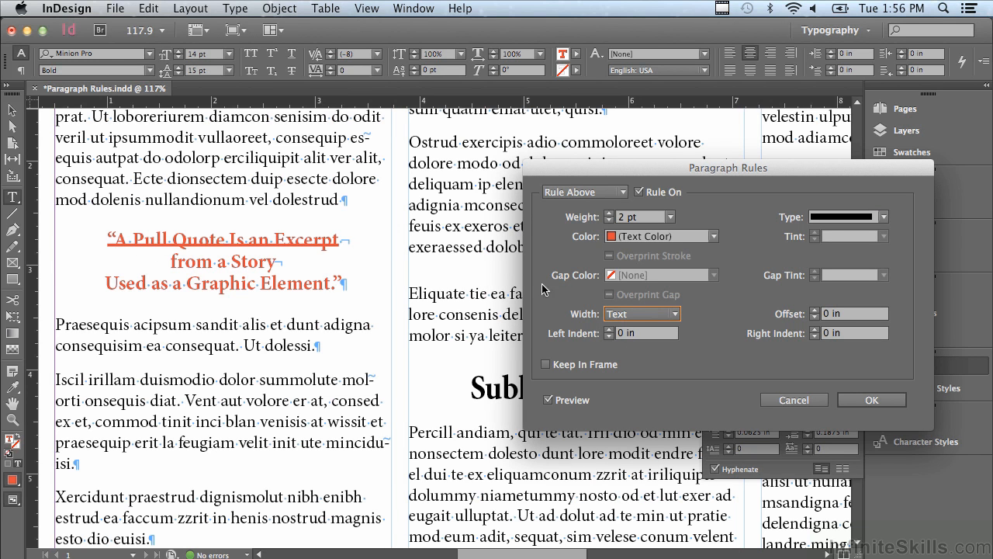
pyautogui.click(615, 313)
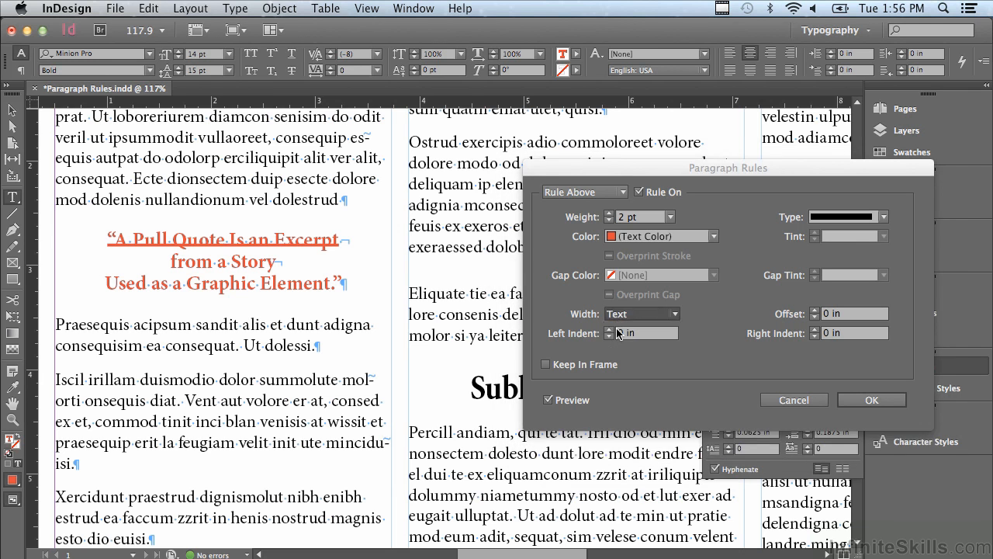
pyautogui.click(618, 334)
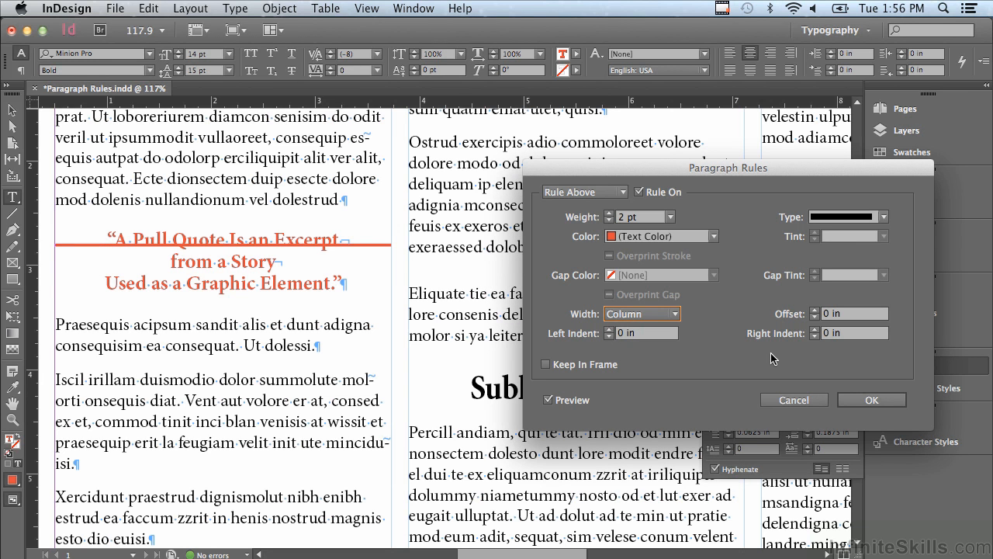
# Set both the left and right indents of the rule above to 0.25 in.
pyautogui.click(610, 330)
pyautogui.click(609, 330)
pyautogui.click(609, 330)
pyautogui.click(609, 329)
pyautogui.press('Tab')
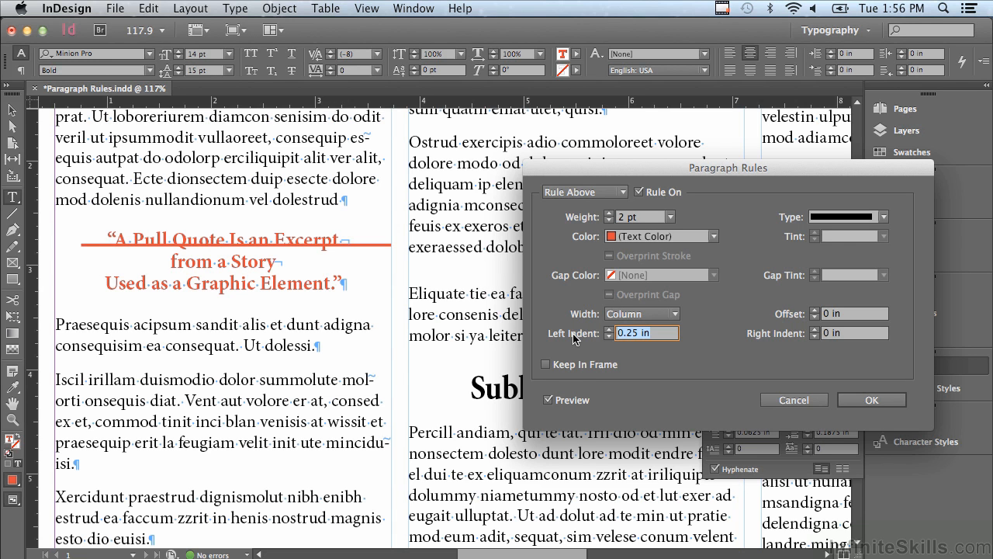
pyautogui.press('Tab')
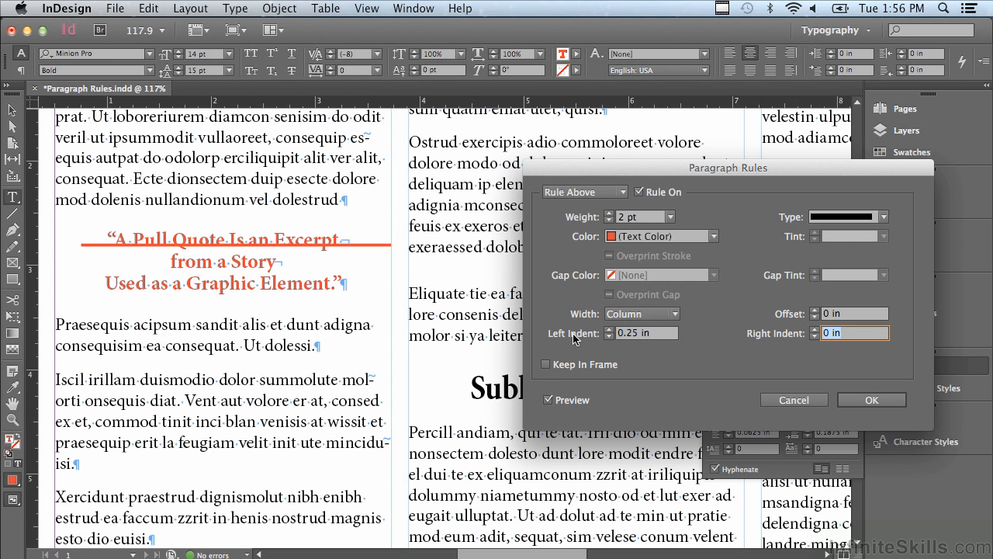
pyautogui.write('0.25 in')
# Raise the rule above the pull quote by setting its offset to 0.25 in.
pyautogui.click(833, 315)
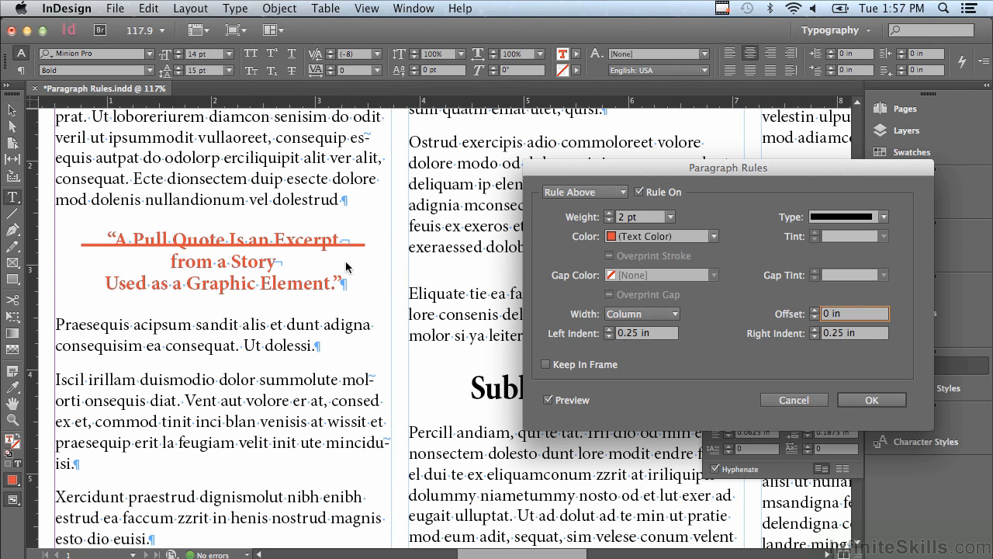
pyautogui.click(814, 311)
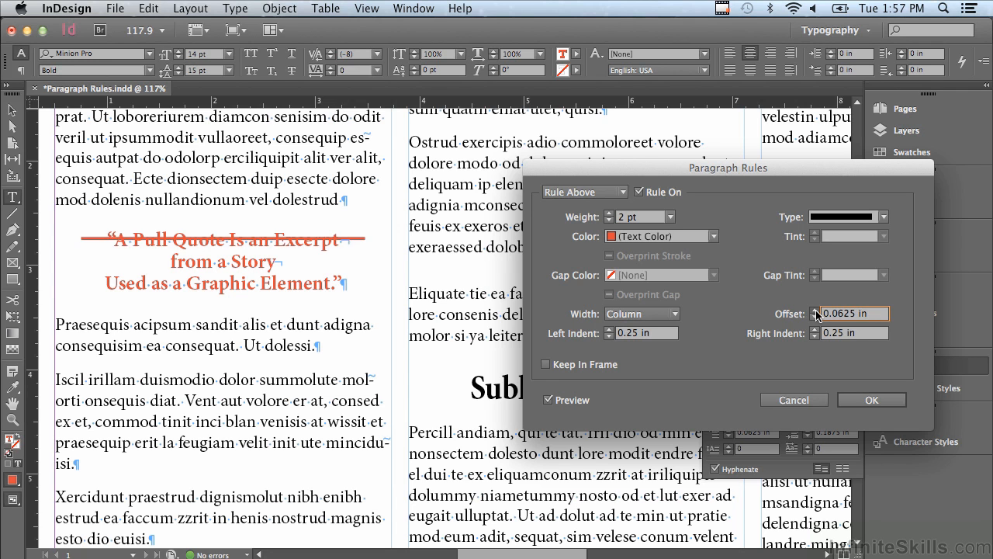
pyautogui.click(814, 311)
pyautogui.click(814, 311)
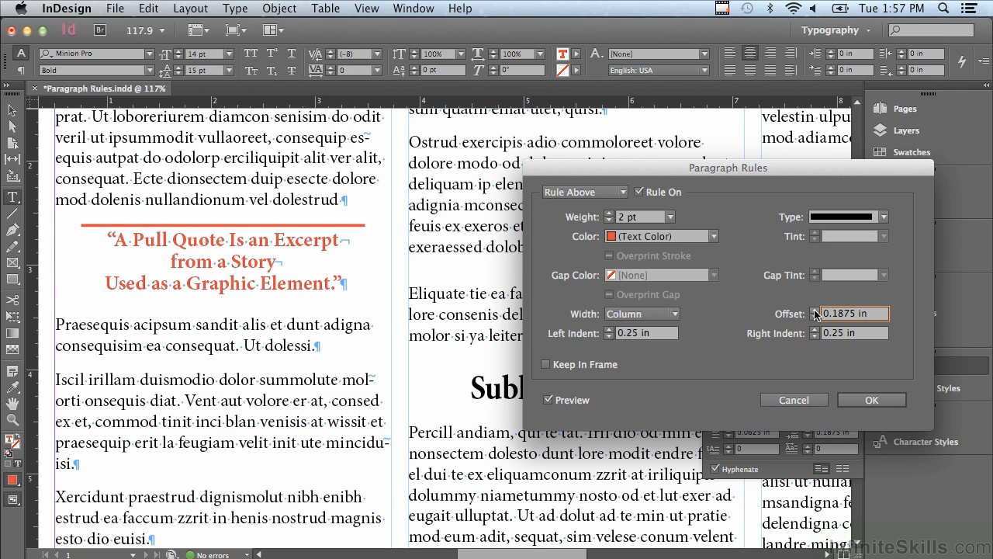
pyautogui.click(814, 310)
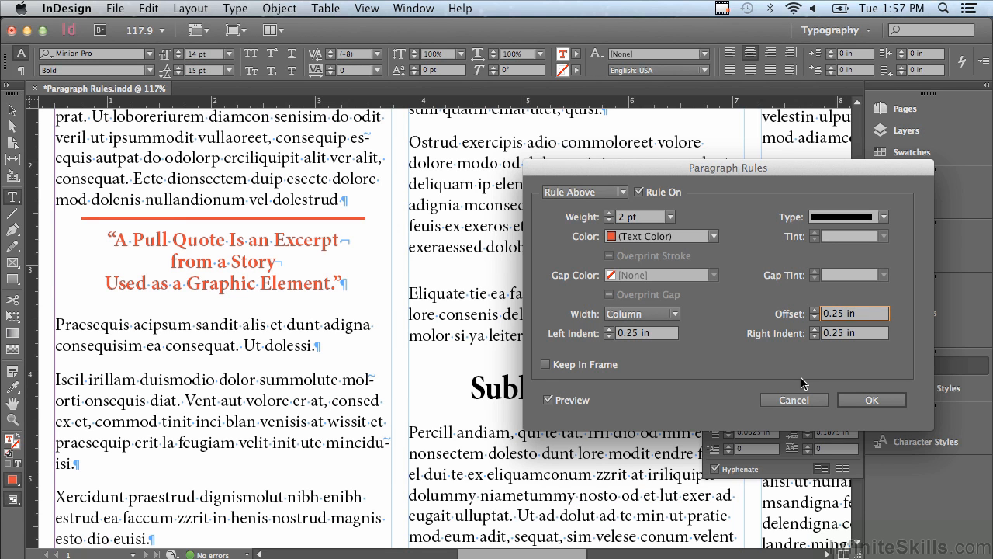
# Turn on a Rule Below for the pull quote paragraph.
pyautogui.click(581, 193)
pyautogui.click(580, 221)
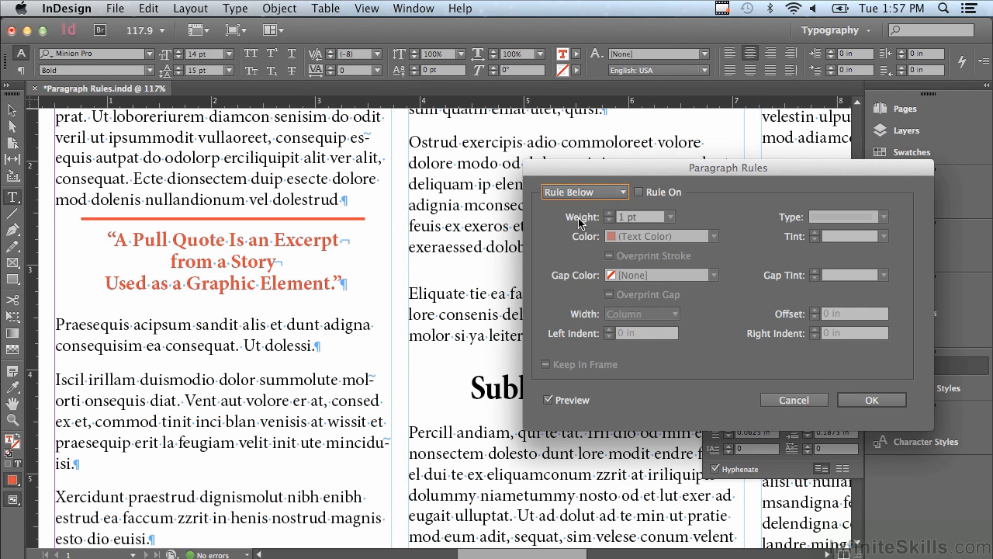
pyautogui.click(637, 193)
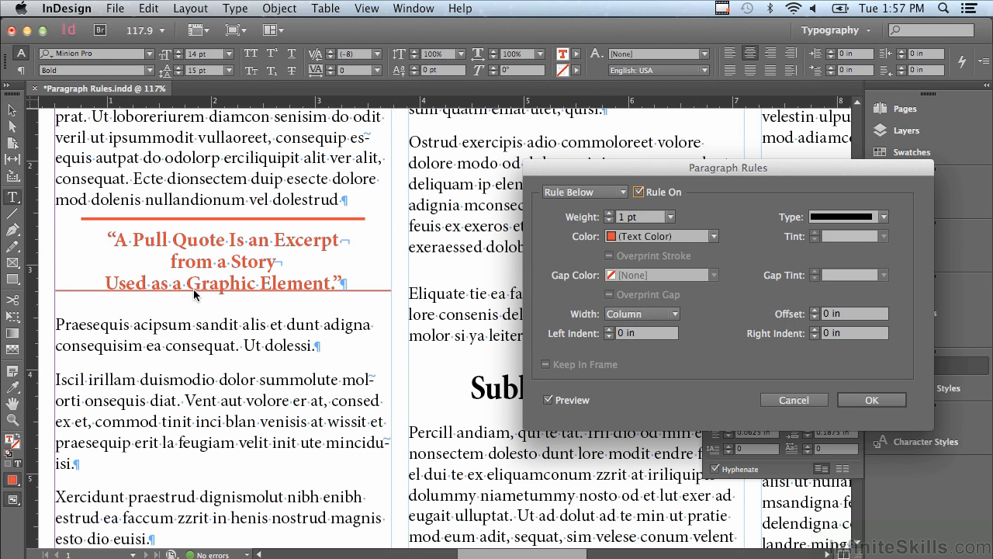
# Set the pull quote's rule below to a 2 pt weight and a 0.125 in offset.
pyautogui.click(610, 215)
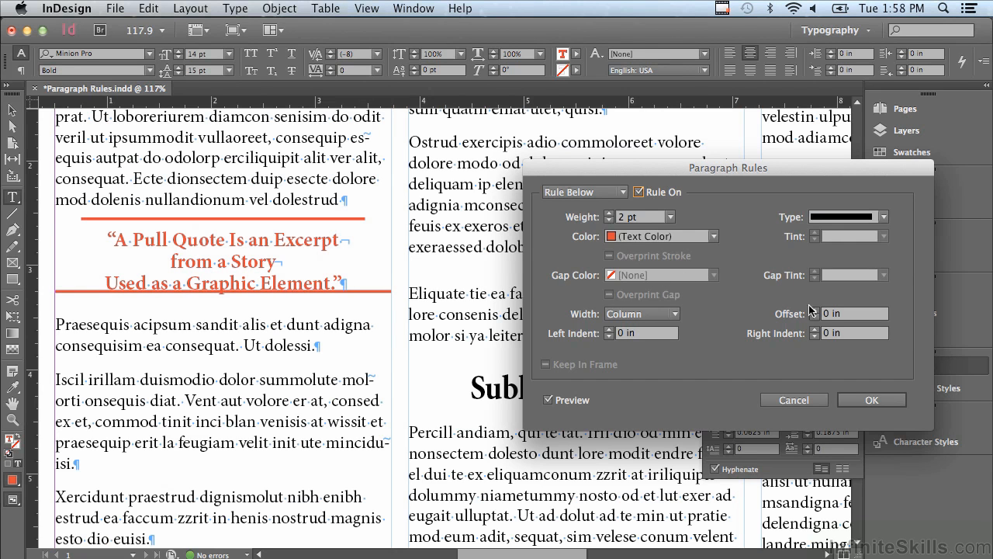
pyautogui.click(814, 310)
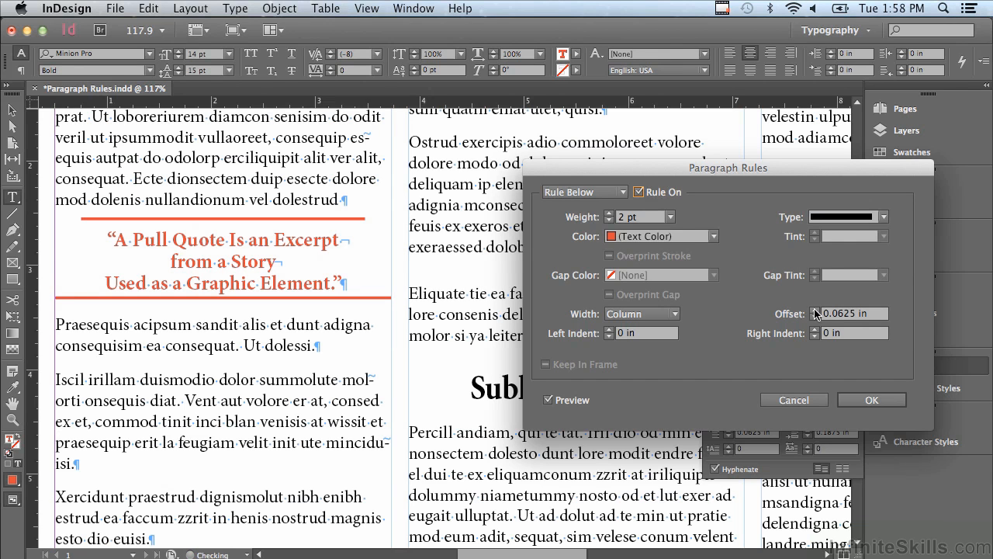
pyautogui.click(814, 310)
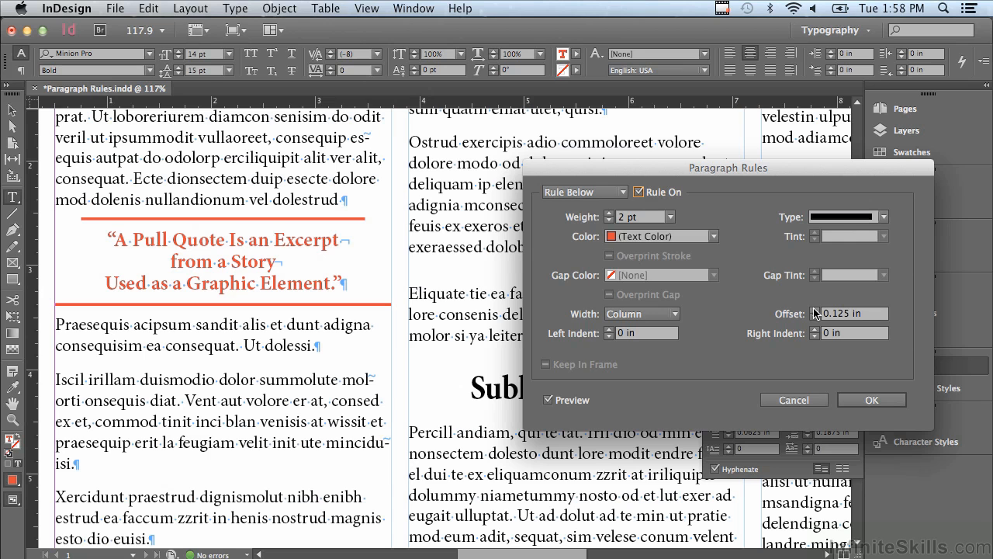
# Compare the Rule Above settings with the Rule Below settings of the pull quote, ending on Rule Below.
pyautogui.click(581, 193)
pyautogui.click(580, 207)
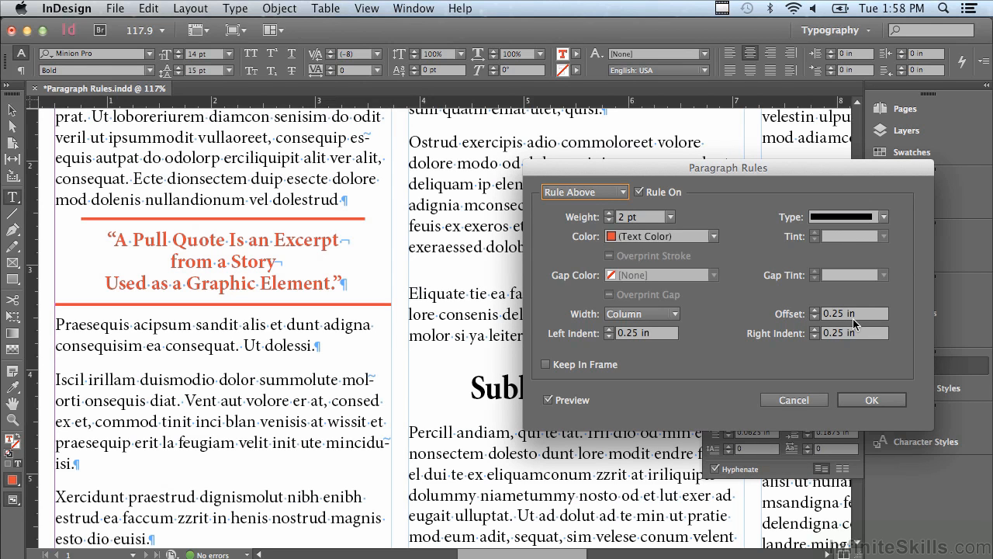
pyautogui.click(605, 195)
pyautogui.click(602, 223)
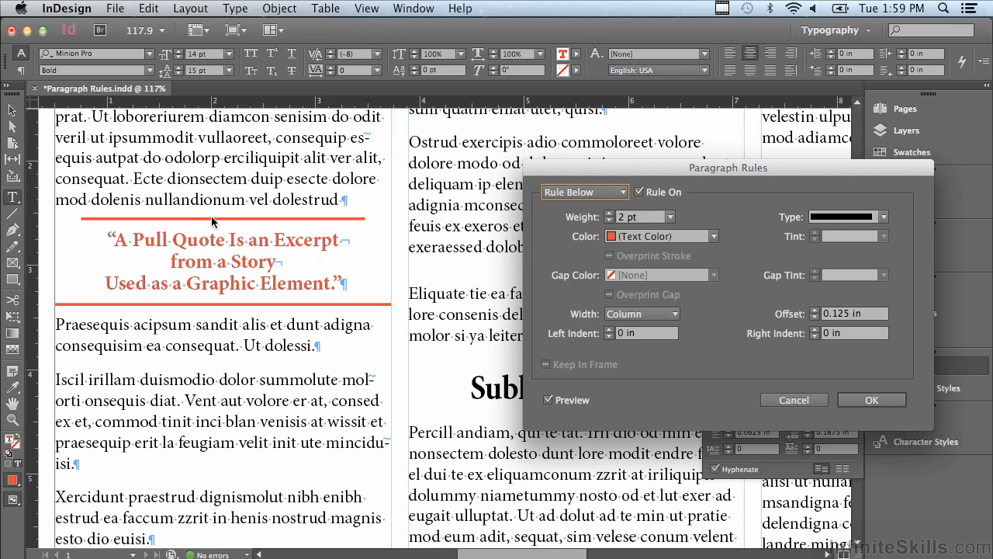
pyautogui.click(585, 192)
pyautogui.click(570, 204)
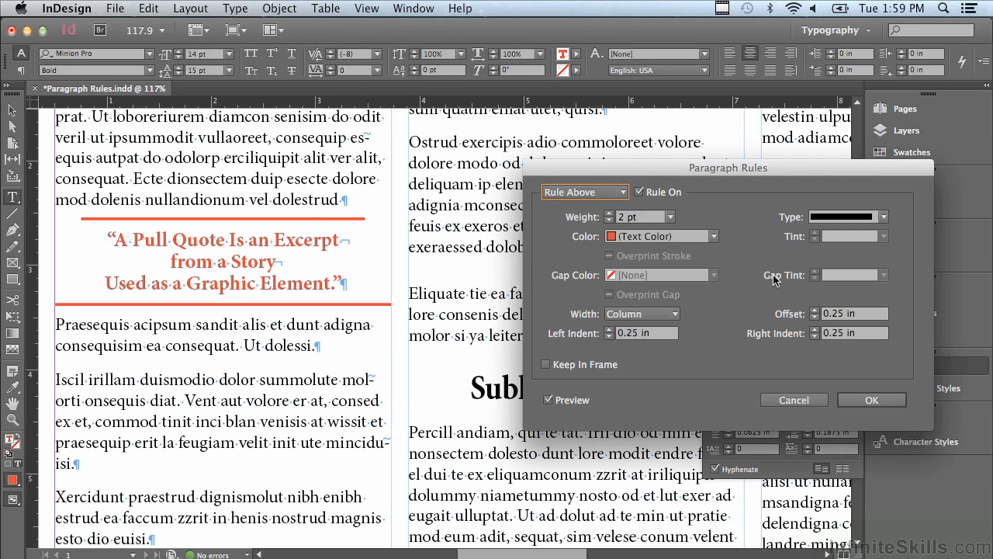
pyautogui.click(565, 194)
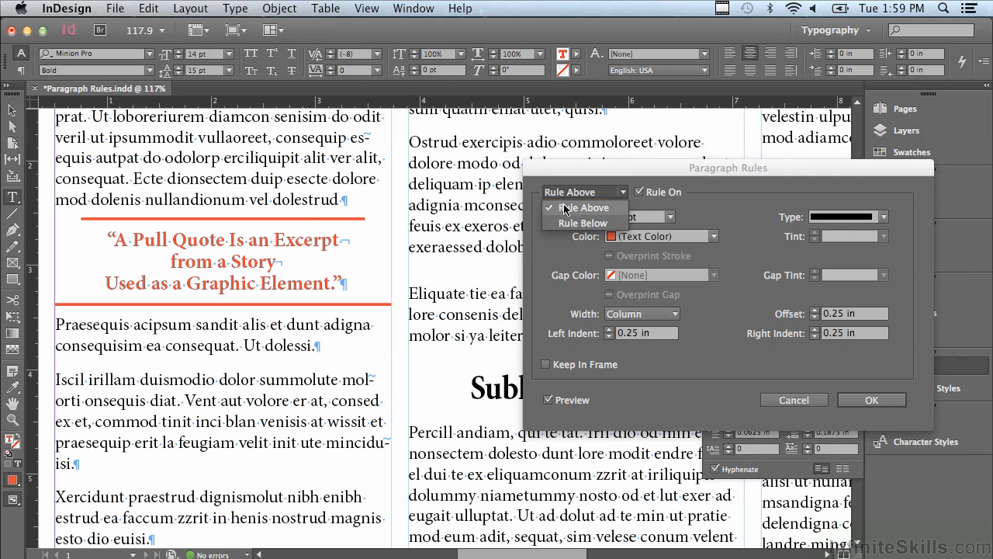
pyautogui.click(565, 222)
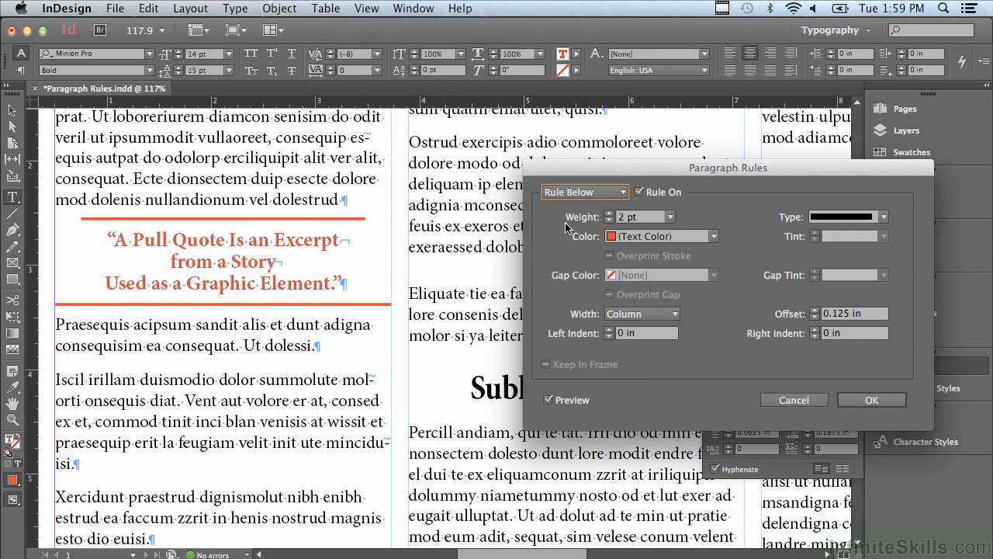
# Set the left and right indents of the pull quote's rule below to 0.25 in and apply the paragraph rules.
pyautogui.click(646, 337)
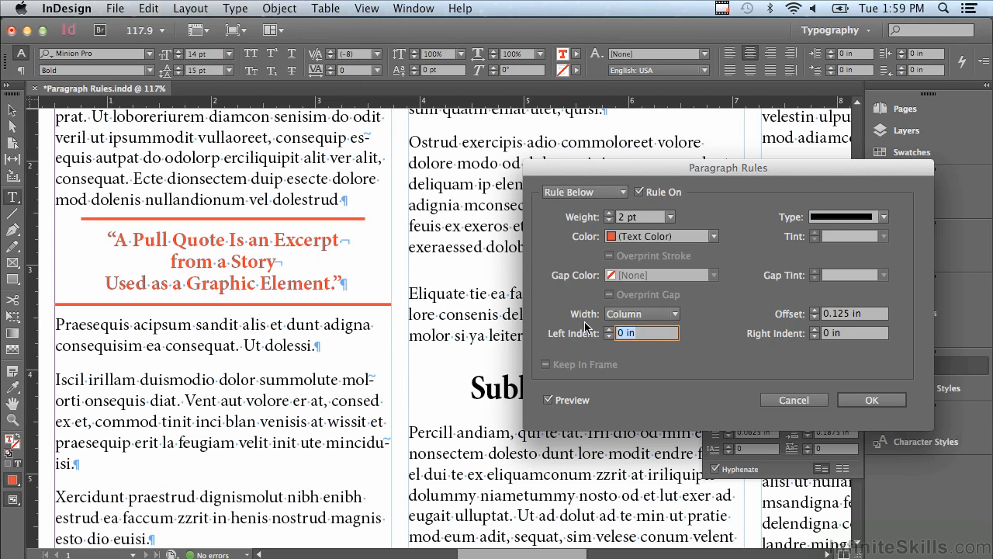
pyautogui.write('0.25 in')
pyautogui.press('Tab')
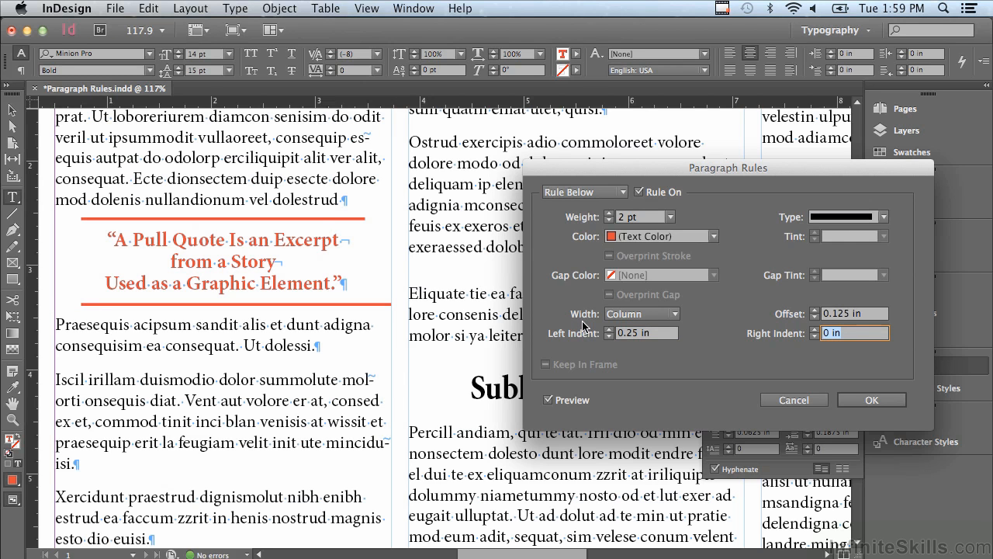
pyautogui.write('0.25 in')
pyautogui.click(634, 334)
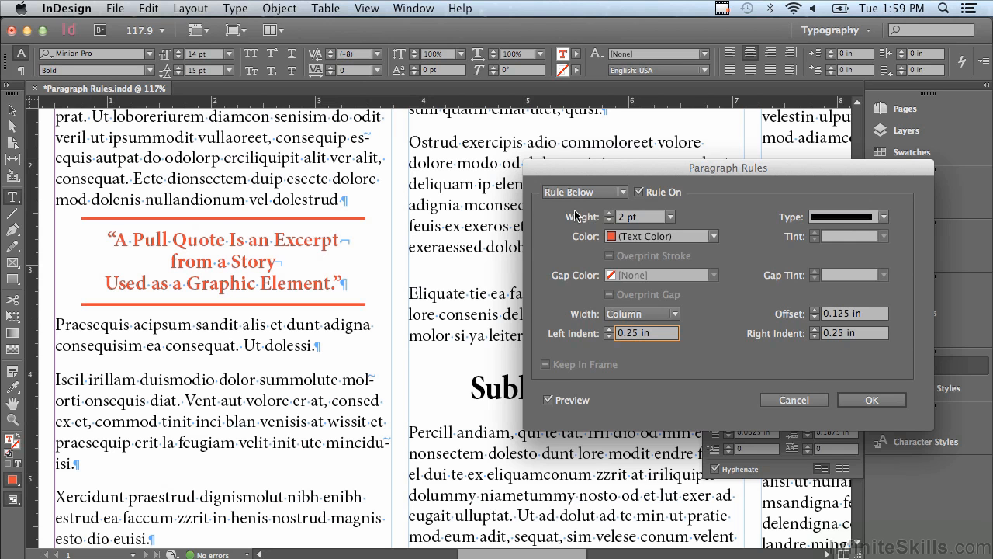
pyautogui.click(850, 398)
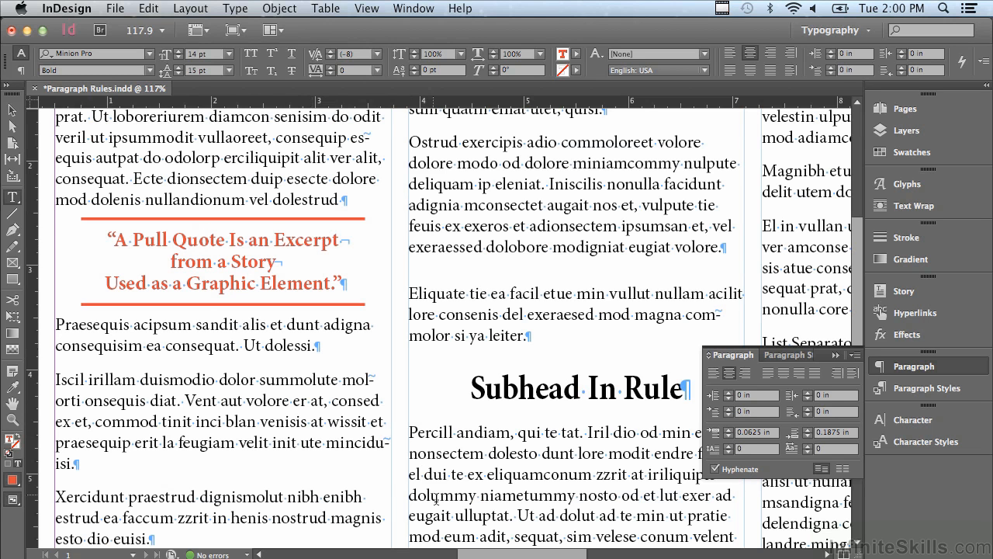
# Turn on a Rule Below for the "Subhead In Rule" paragraph and color it red, C=15 M=100 Y=100 K=0.
pyautogui.moveTo(481, 555); pyautogui.dragTo(508, 556)
pyautogui.click(404, 386)
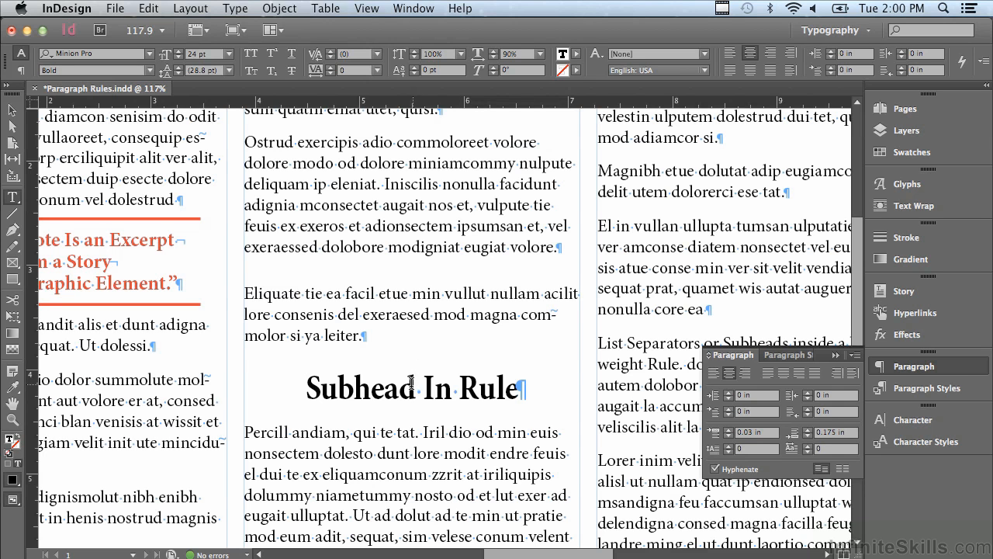
pyautogui.click(855, 355)
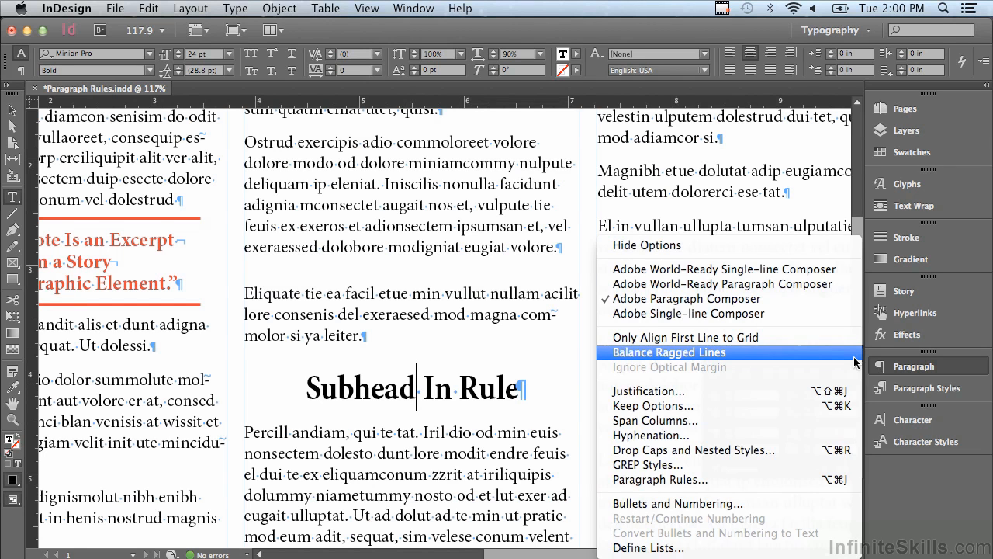
pyautogui.click(805, 481)
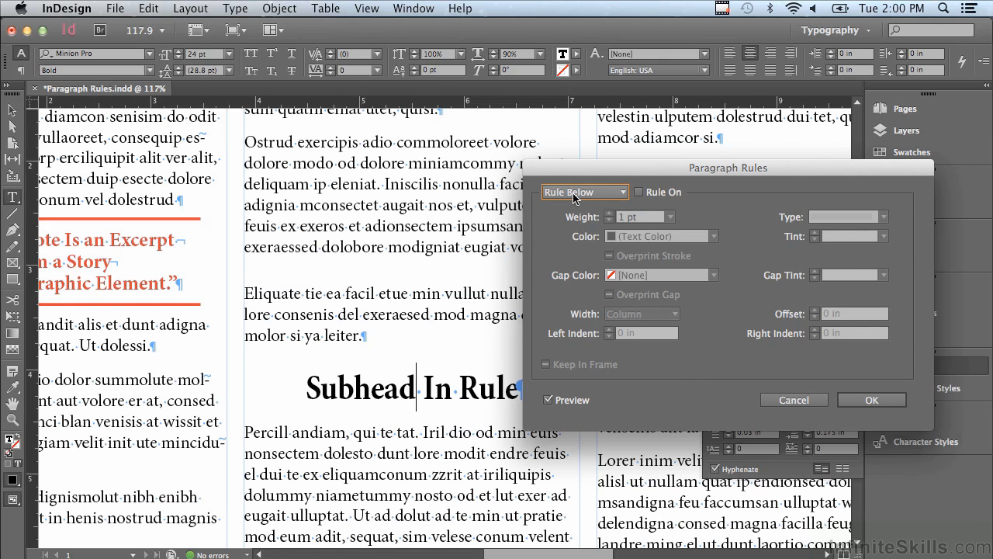
pyautogui.click(638, 192)
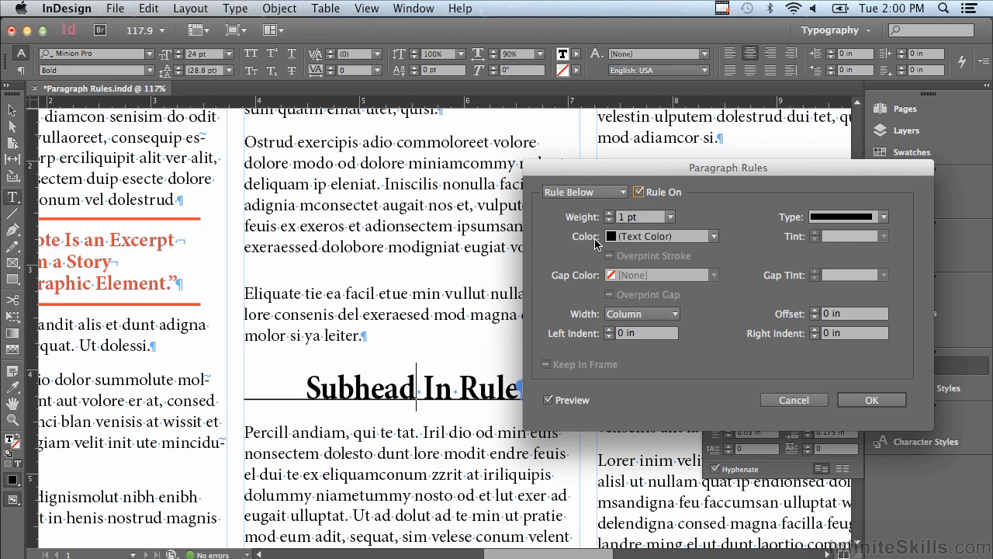
pyautogui.click(636, 237)
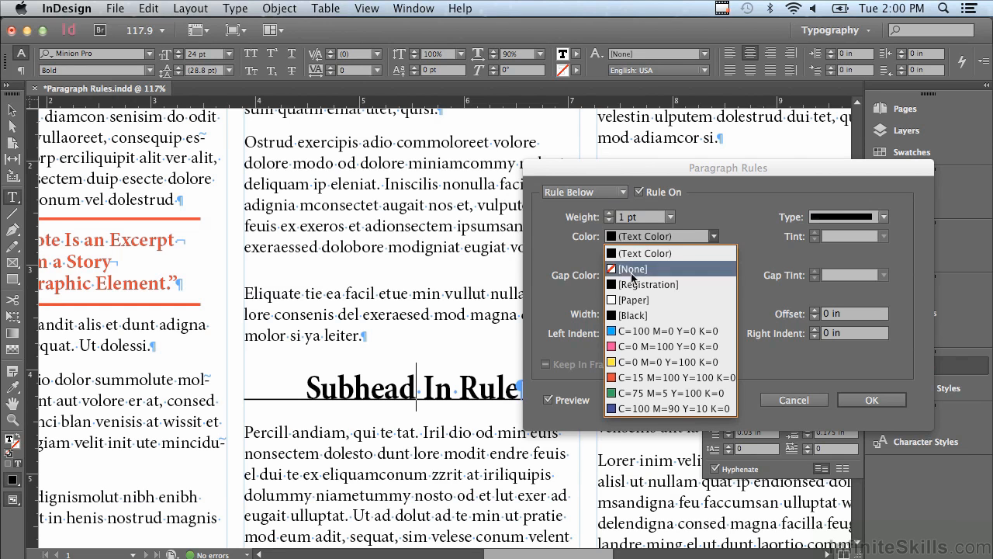
pyautogui.click(640, 377)
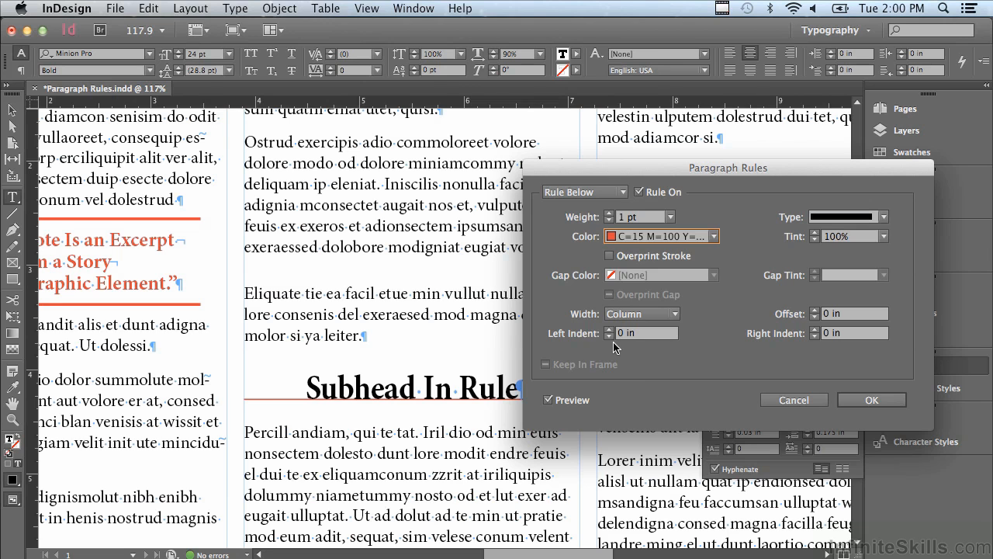
pyautogui.click(624, 239)
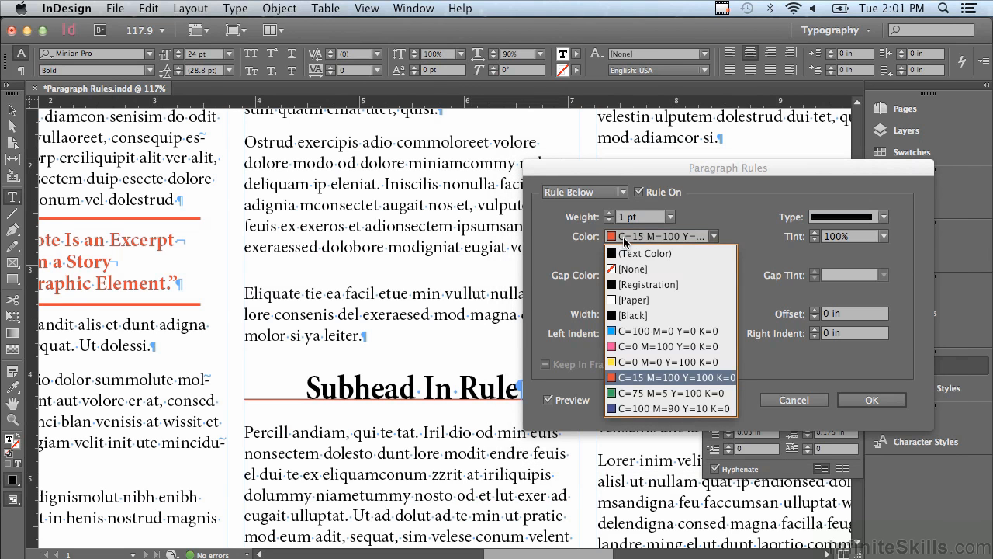
pyautogui.click(581, 249)
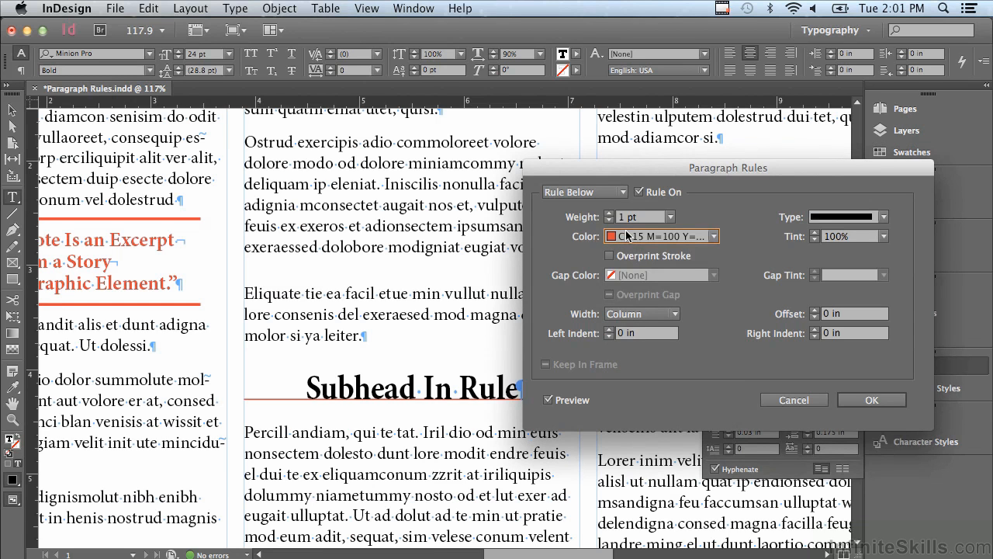
# Thicken the subhead's rule below to a weight of 26 pt.
pyautogui.click(609, 214)
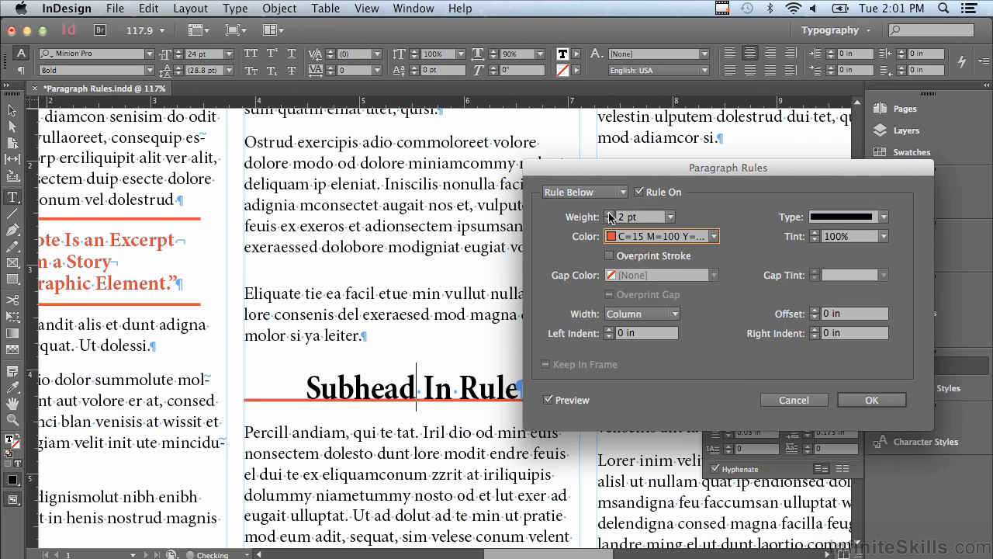
pyautogui.click(609, 213)
pyautogui.click(609, 213)
pyautogui.click(609, 213)
pyautogui.click(609, 214)
pyautogui.click(609, 214)
pyautogui.click(609, 214)
pyautogui.click(609, 214)
pyautogui.click(609, 214)
pyautogui.click(610, 214)
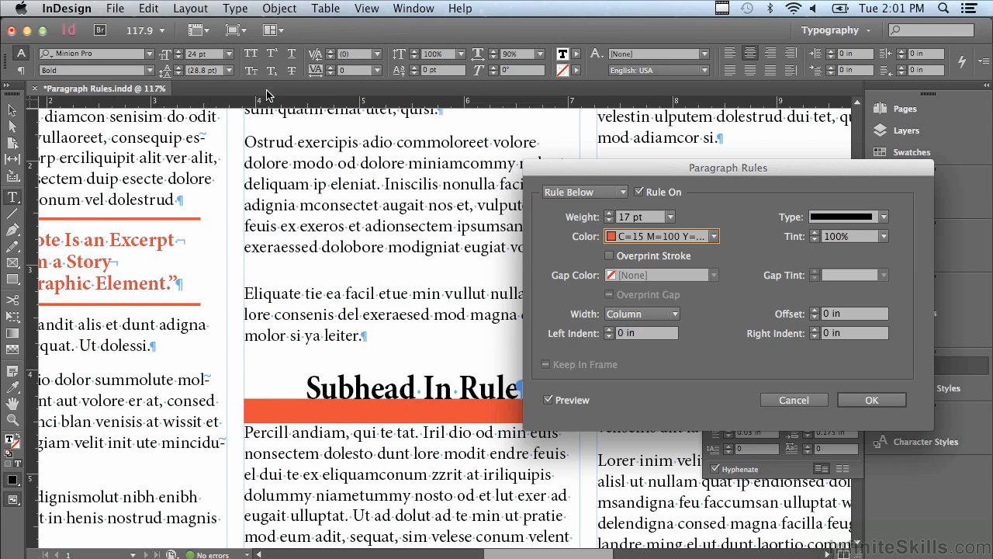
pyautogui.click(650, 217)
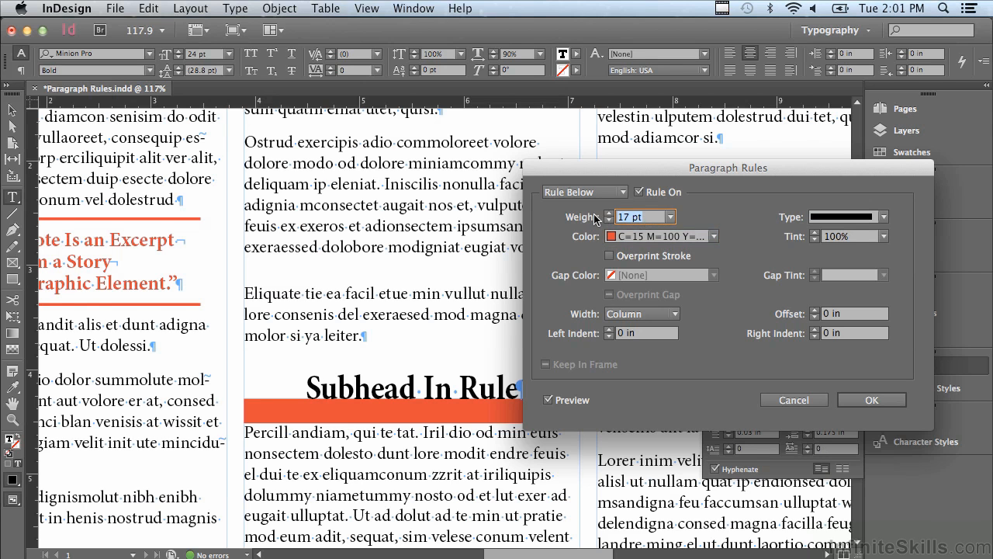
pyautogui.write('26')
pyautogui.click(627, 334)
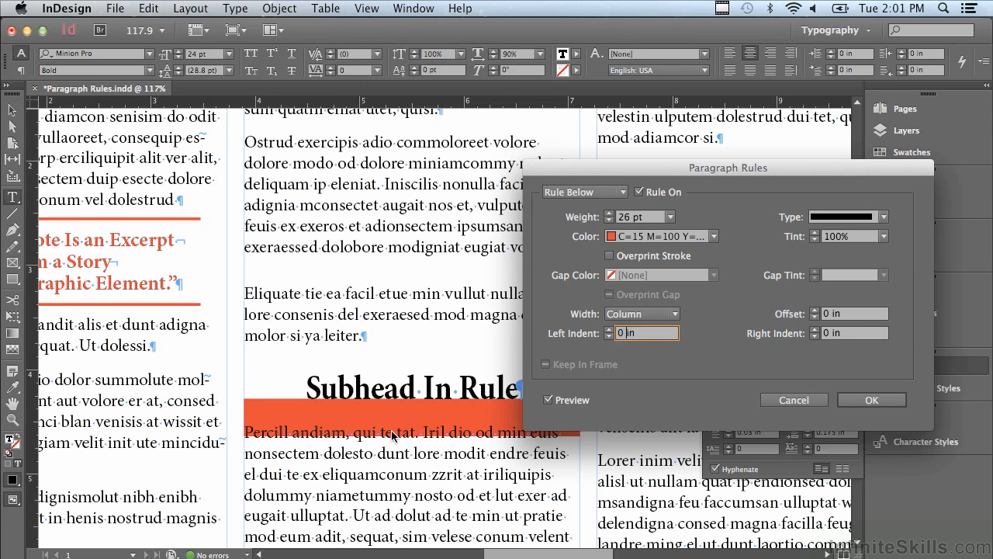
# Move the red rule up behind the subhead text with an offset of -0.3 in and apply the paragraph rules.
pyautogui.click(814, 318)
pyautogui.click(814, 317)
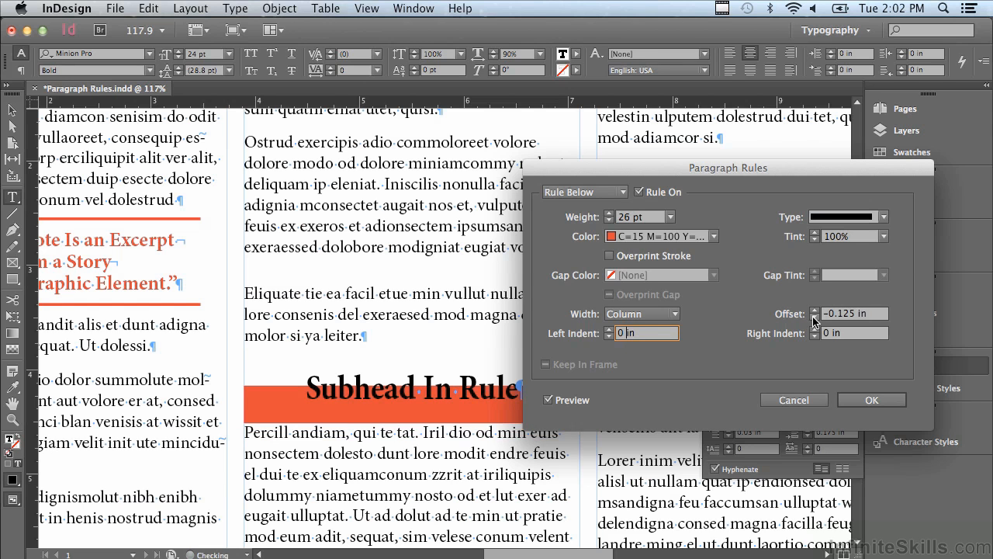
pyautogui.click(814, 318)
pyautogui.click(814, 317)
pyautogui.click(814, 317)
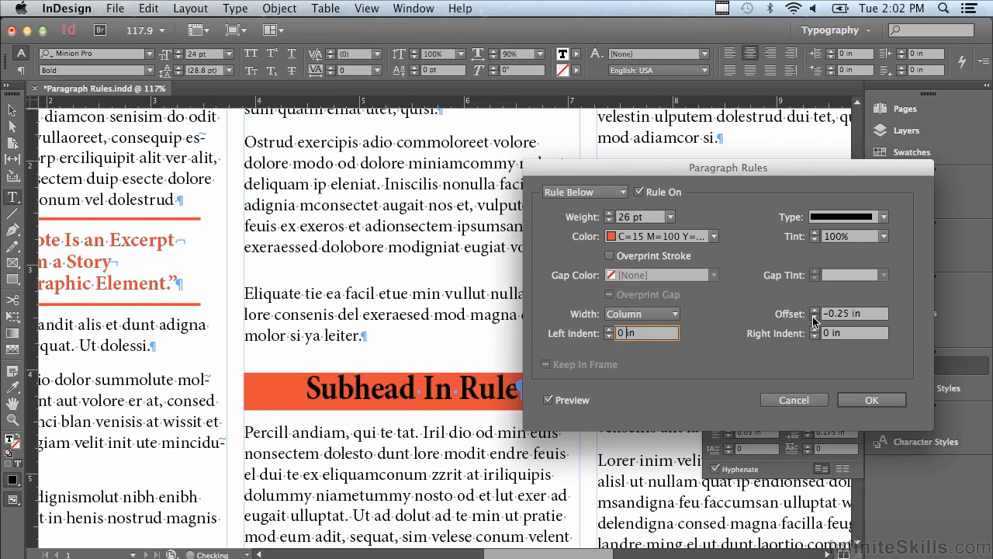
pyautogui.click(845, 318)
pyautogui.moveTo(843, 315); pyautogui.dragTo(861, 314)
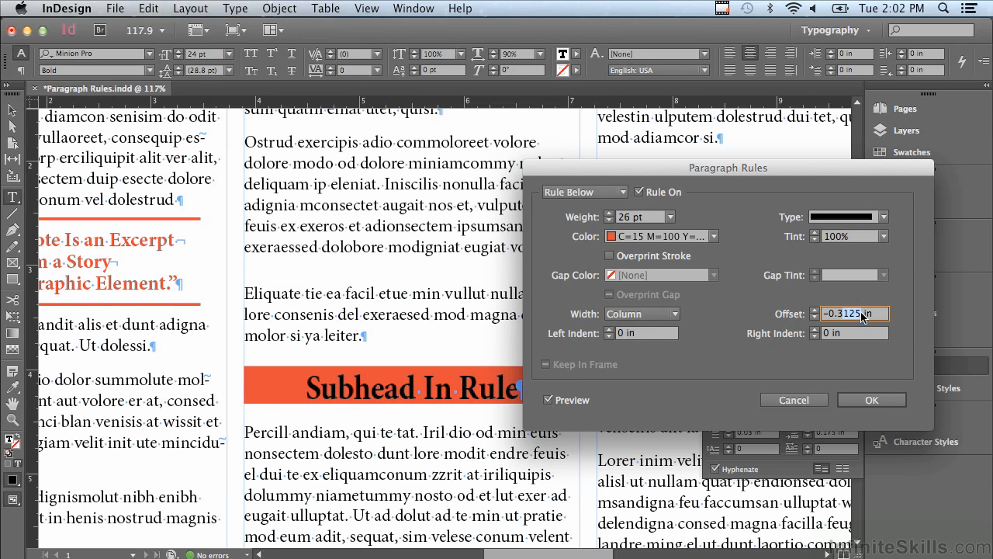
pyautogui.write('3')
pyautogui.click(843, 334)
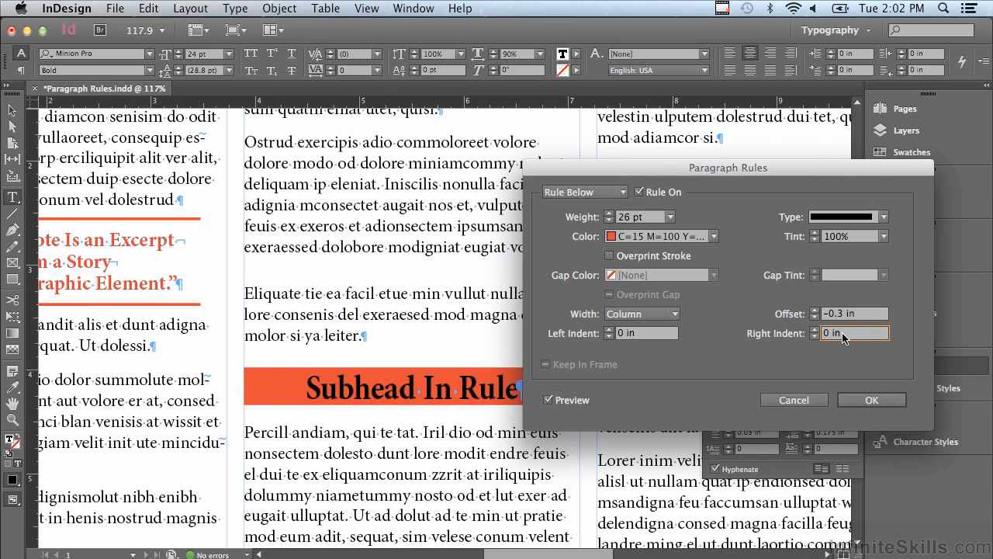
pyautogui.click(842, 398)
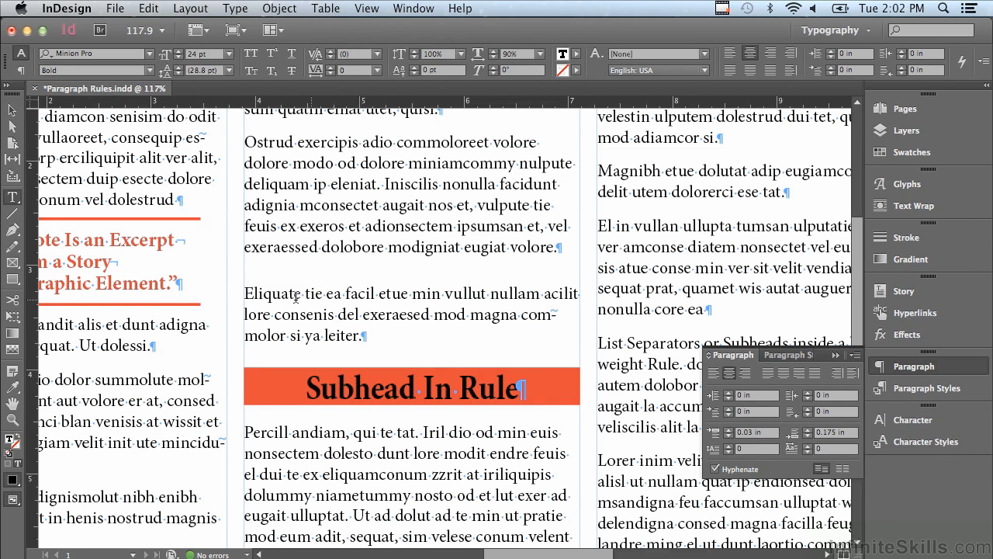
# Delete the three-line paragraph beginning "Eliquate tie ea facil" directly above the subhead.
pyautogui.moveTo(246, 293); pyautogui.dragTo(412, 333)
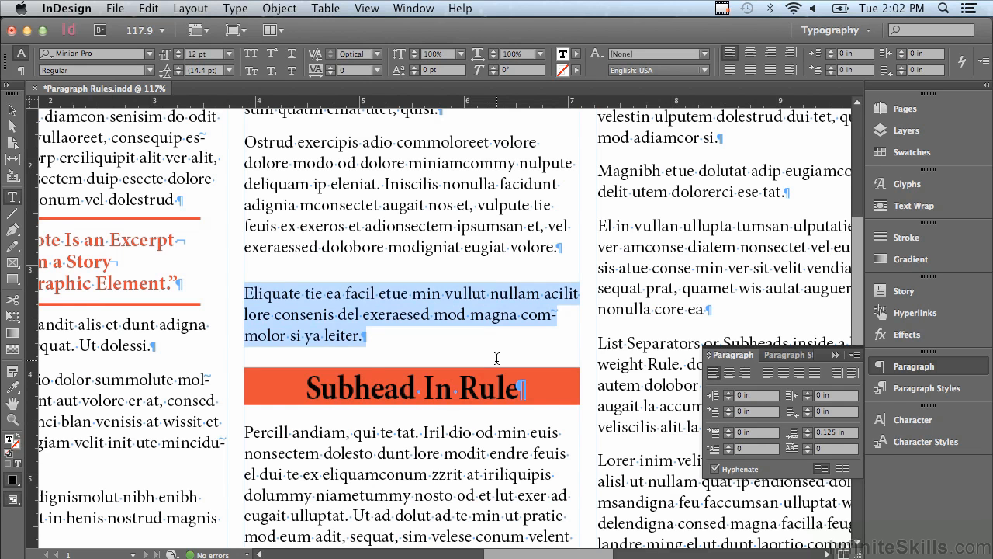
pyautogui.press('BackSpace')
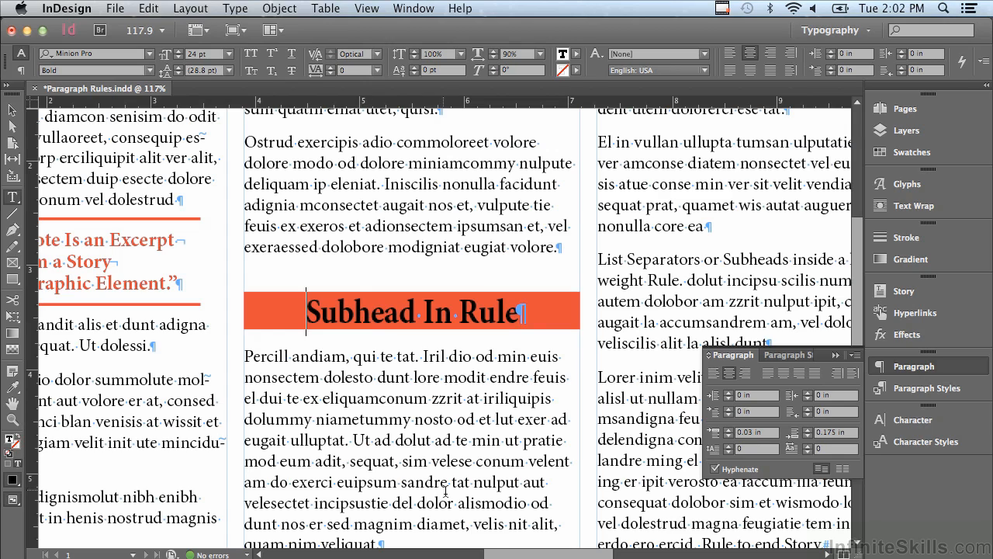
# Turn on a Rule Below for the story's last paragraph, the one ending in "Rule to end Story.".
pyautogui.moveTo(504, 556); pyautogui.dragTo(546, 555)
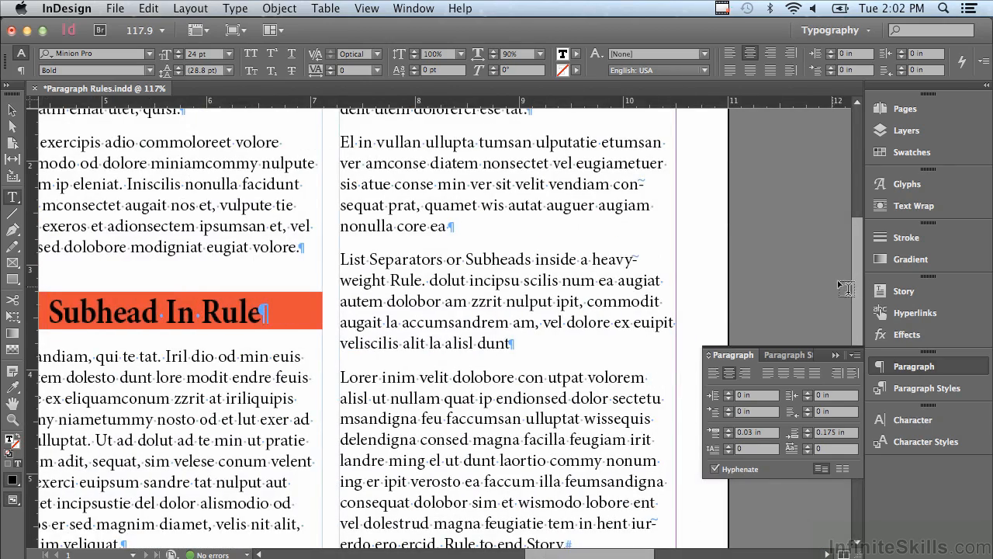
pyautogui.moveTo(855, 262); pyautogui.dragTo(840, 350)
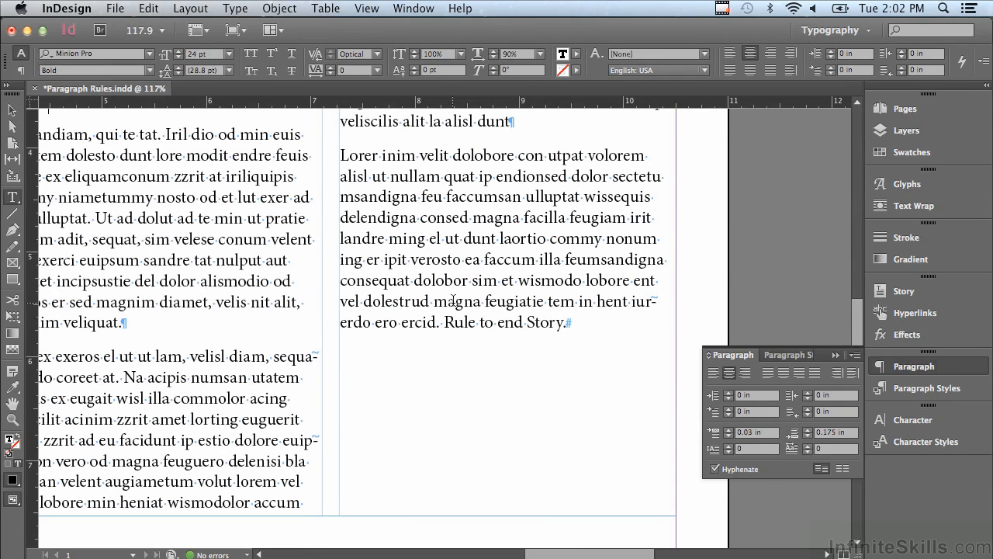
pyautogui.click(484, 321)
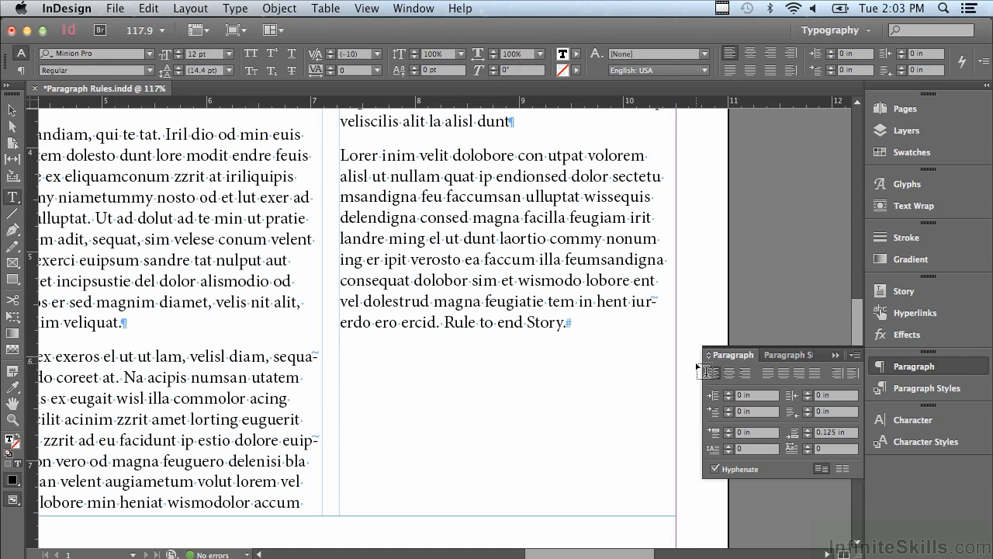
pyautogui.click(856, 355)
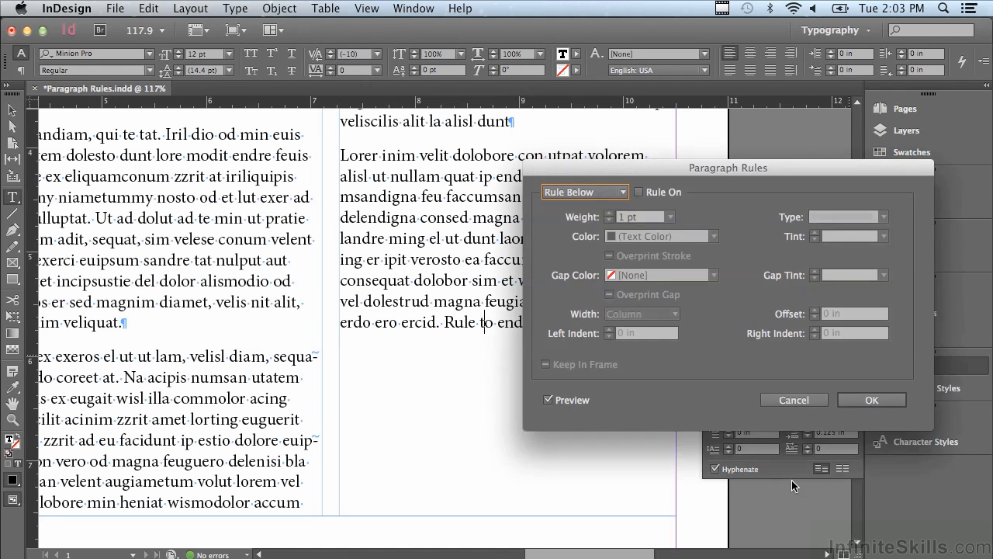
pyautogui.click(640, 191)
pyautogui.moveTo(630, 176)
pyautogui.mouseDown()
pyautogui.moveTo(718, 197)
pyautogui.moveTo(705, 229)
pyautogui.mouseUp()
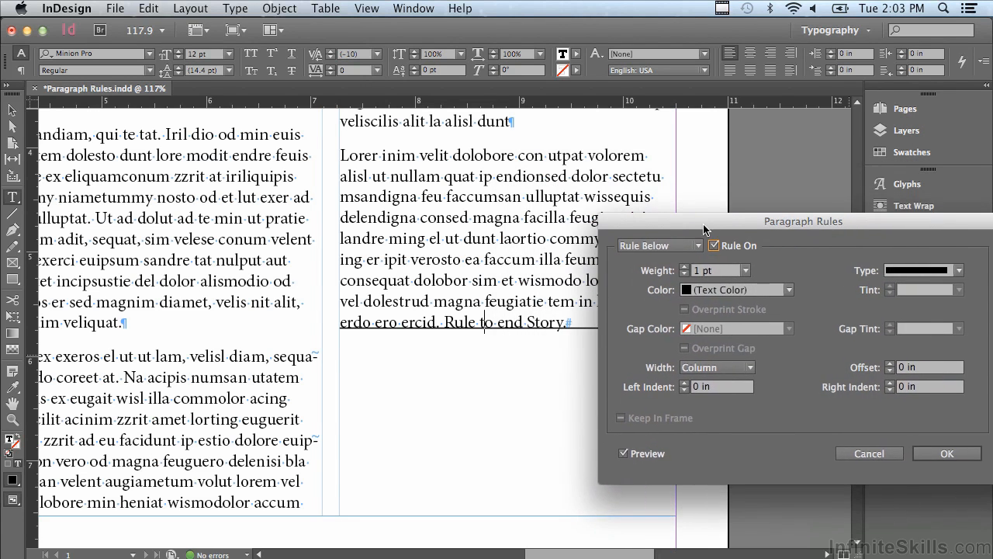
# Offset the closing paragraph's rule below by 0.1875 in and apply the paragraph rules.
pyautogui.click(889, 364)
pyautogui.click(889, 363)
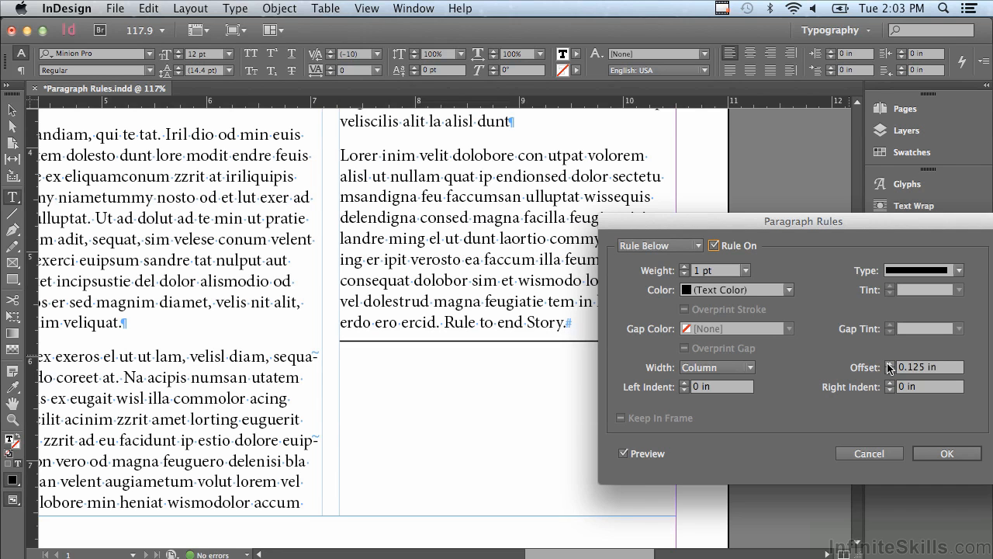
pyautogui.click(889, 363)
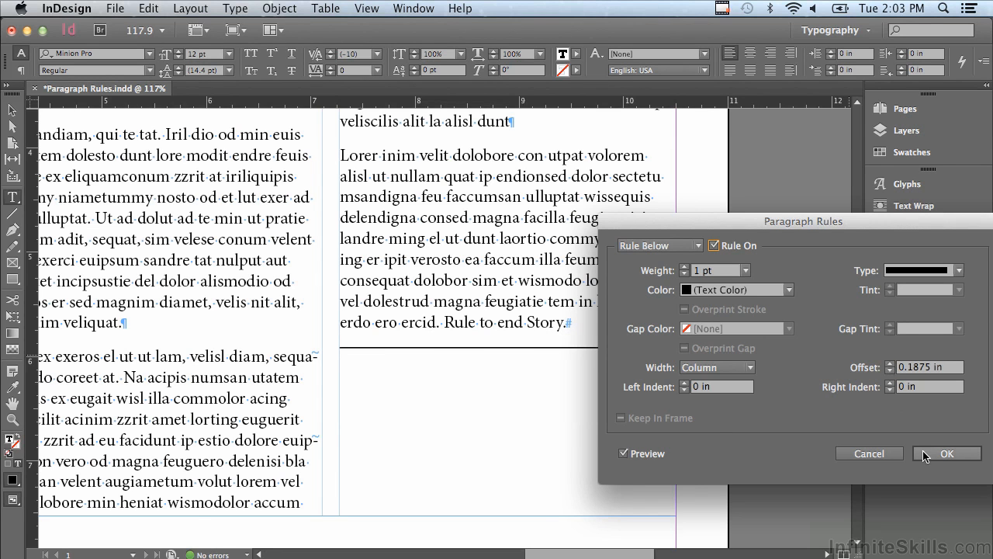
pyautogui.click(923, 450)
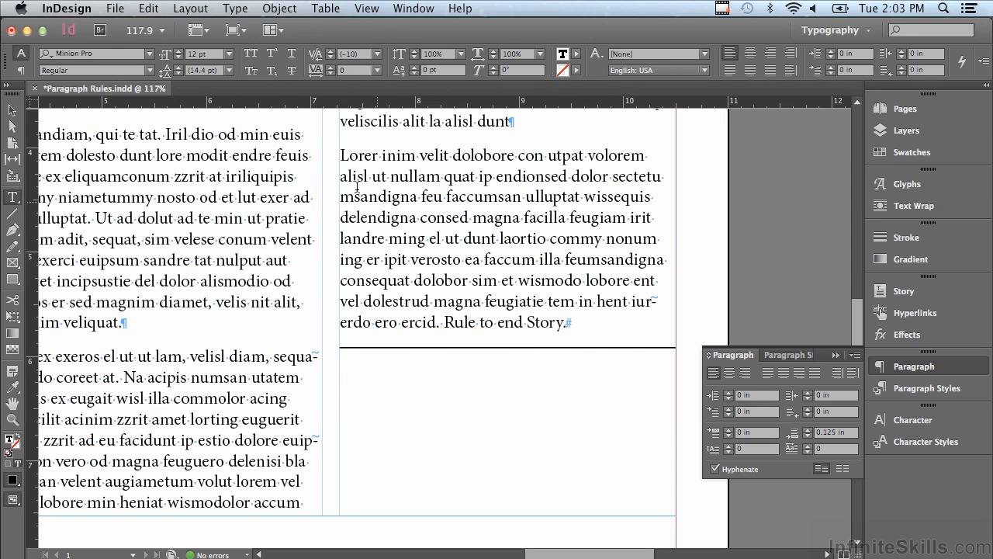
# Delete the passage from "alisl ut nullam" through "landre ming el ut" in the last paragraph and undo the deletion.
pyautogui.moveTo(339, 176); pyautogui.dragTo(464, 235)
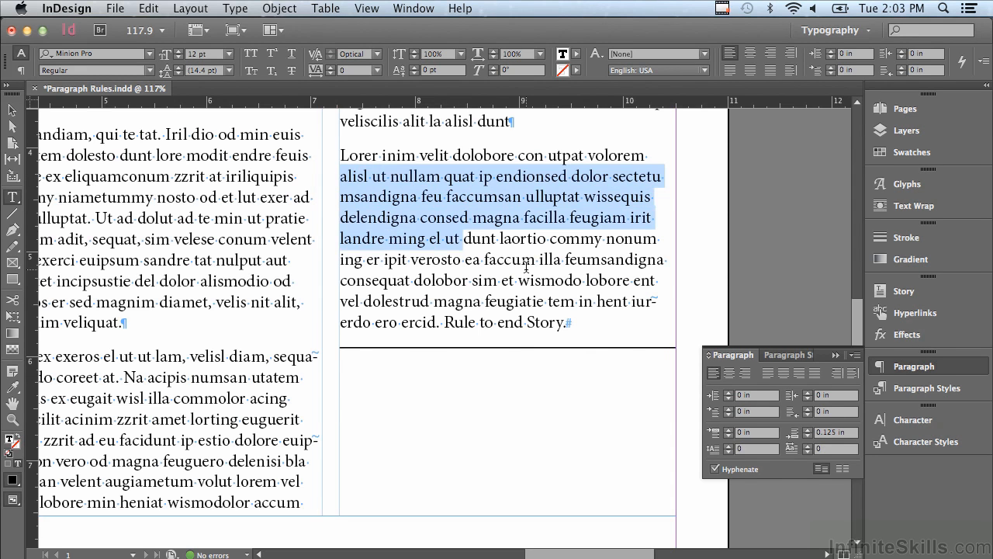
pyautogui.press('BackSpace')
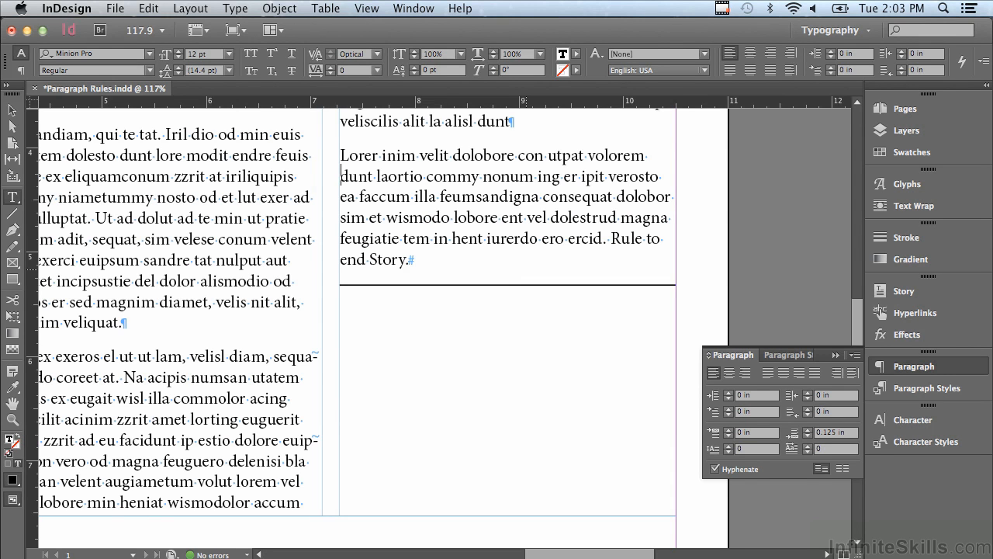
pyautogui.press('super')
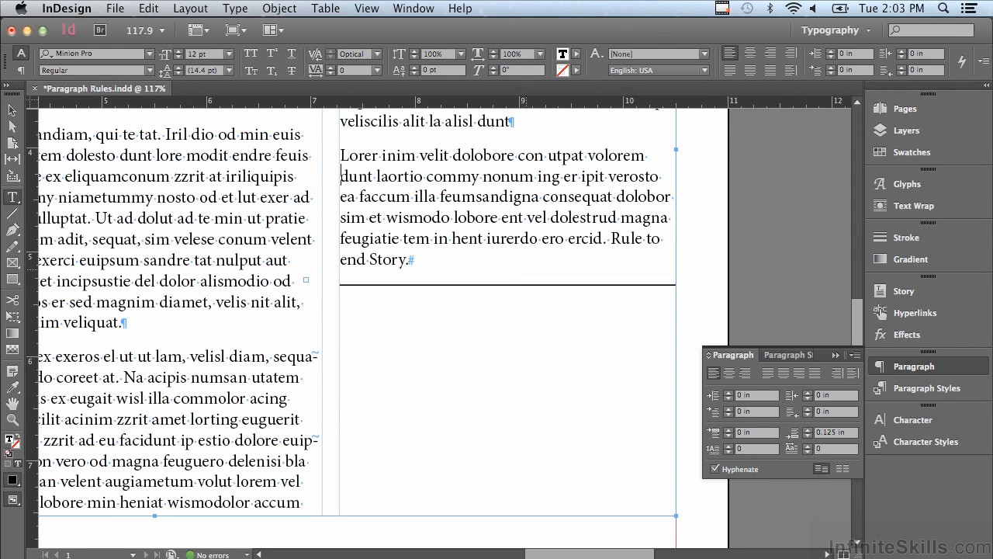
pyautogui.press('super+z')
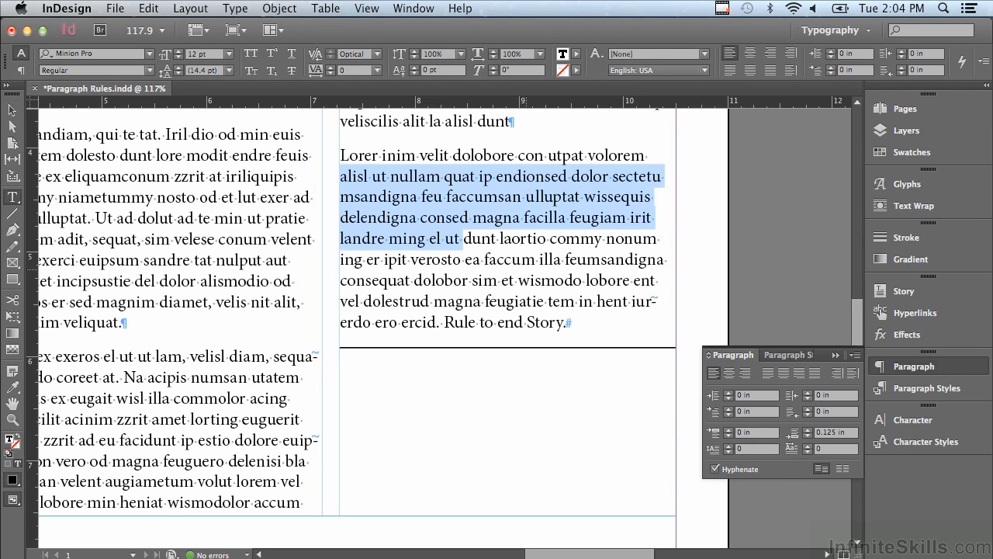